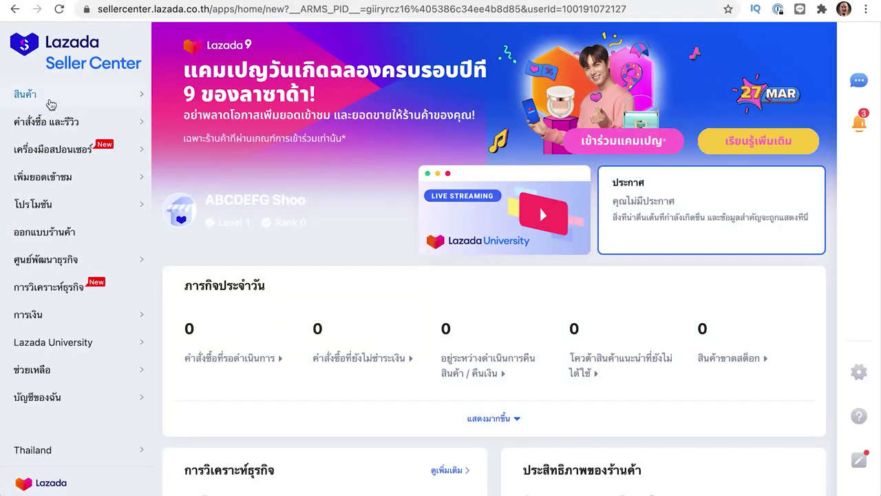
- Go to product management (จัดการสินค้า) and show the deactivated products (สินค้าถูกปิดการใช้งาน)
{"action": "mouse_move", "coordinate": [43, 99]}
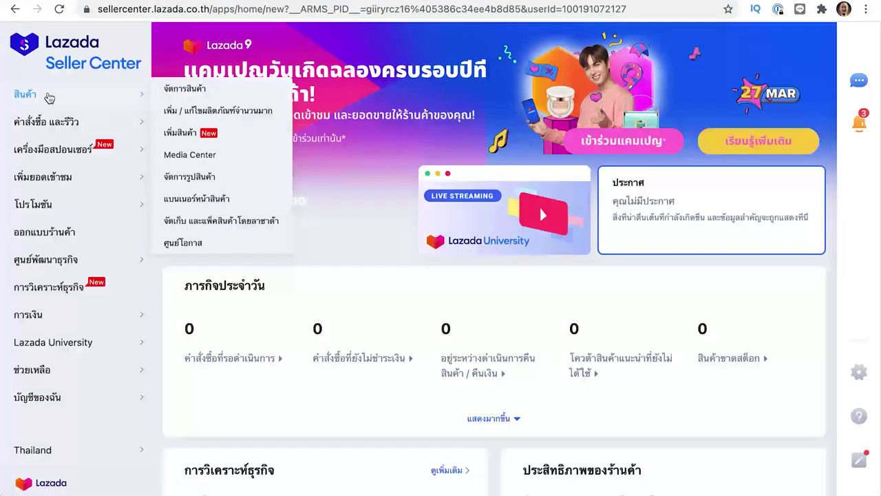
{"action": "left_click", "coordinate": [218, 94]}
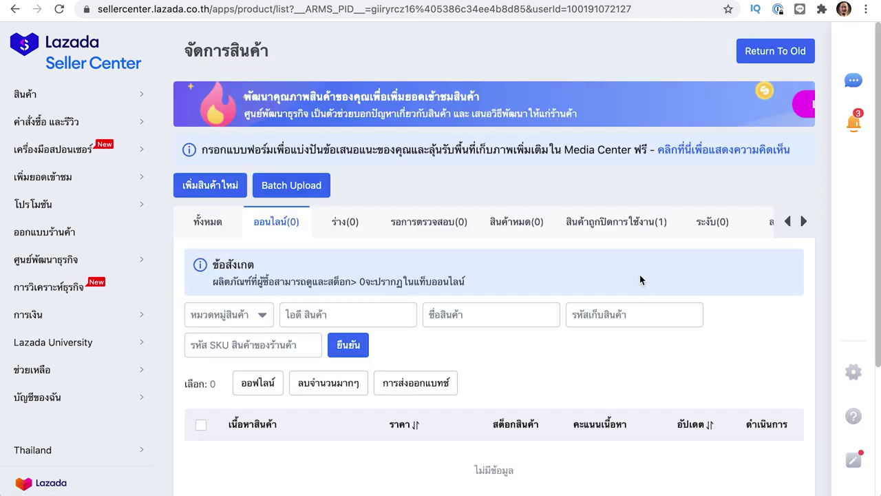
{"action": "scroll", "coordinate": [641, 279], "scroll_direction": "down", "scroll_amount": 2}
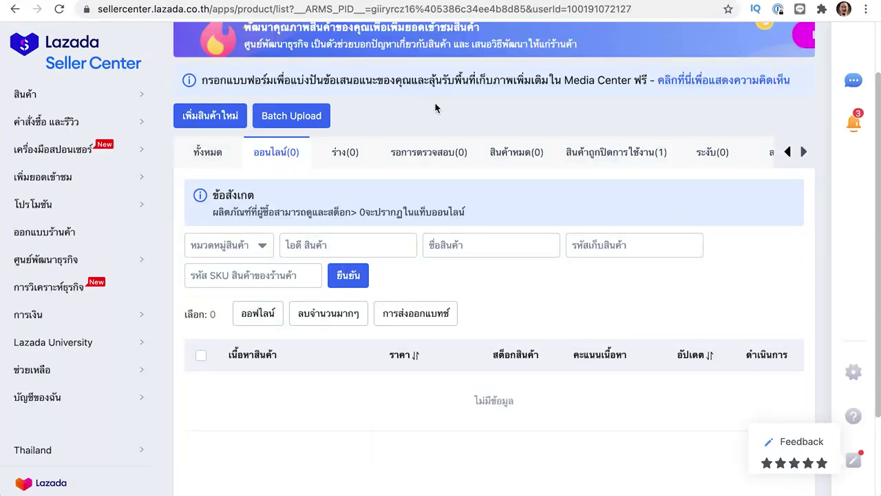
{"action": "left_click", "coordinate": [600, 163]}
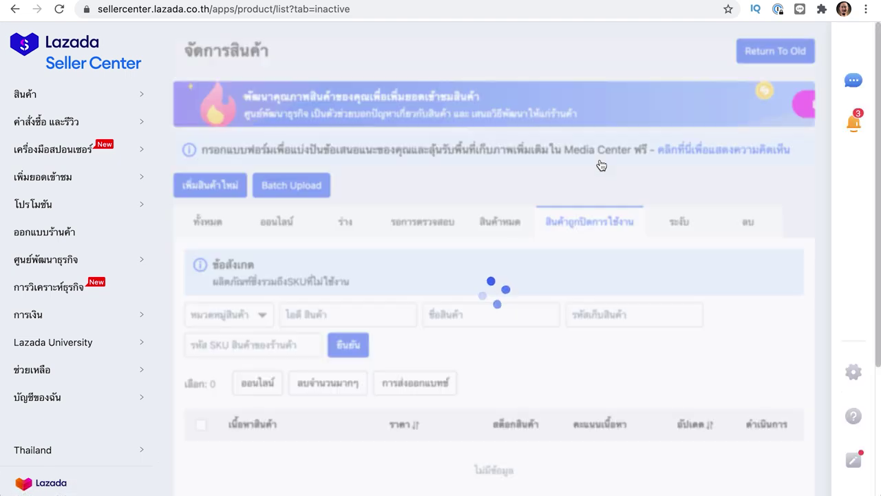
{"action": "scroll", "coordinate": [549, 278], "scroll_direction": "down", "scroll_amount": 2}
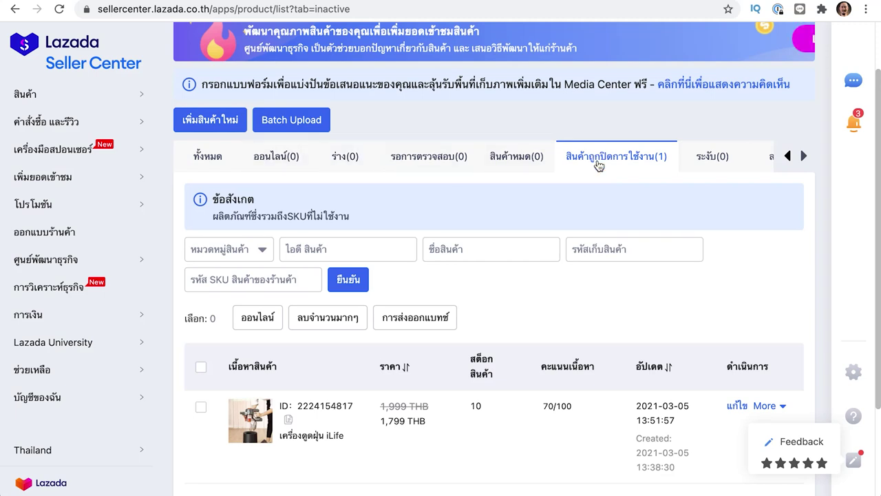
- Open the เครื่องดูดฝุ่น iLife product for editing
{"action": "scroll", "coordinate": [424, 374], "scroll_direction": "down", "scroll_amount": 2}
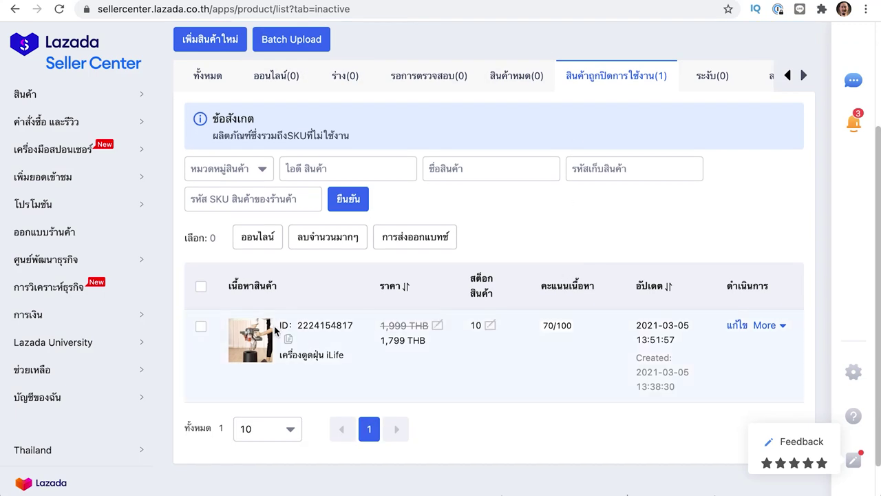
{"action": "scroll", "coordinate": [571, 365], "scroll_direction": "down", "scroll_amount": 1}
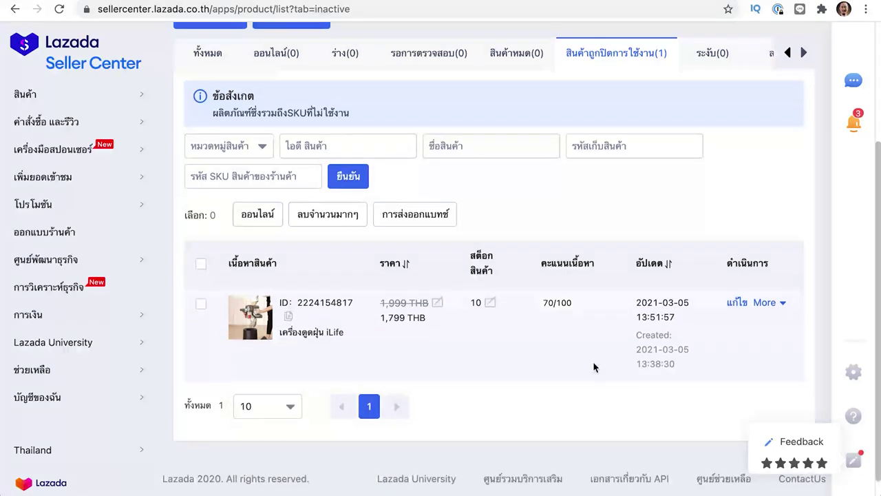
{"action": "left_click", "coordinate": [737, 306]}
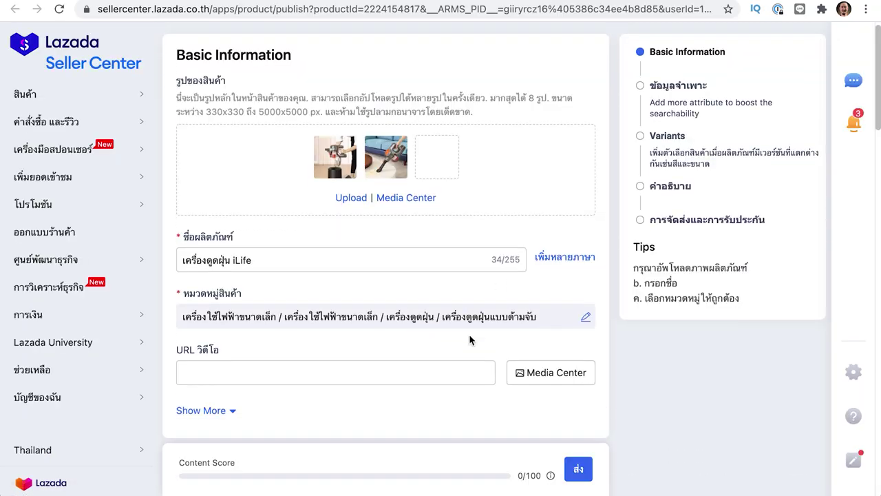
- Examine the product form down to the existing rich-text long description in the คำอธิบาย section
{"action": "scroll", "coordinate": [474, 336], "scroll_direction": "down", "scroll_amount": 4}
{"action": "scroll", "coordinate": [470, 335], "scroll_direction": "down", "scroll_amount": 5}
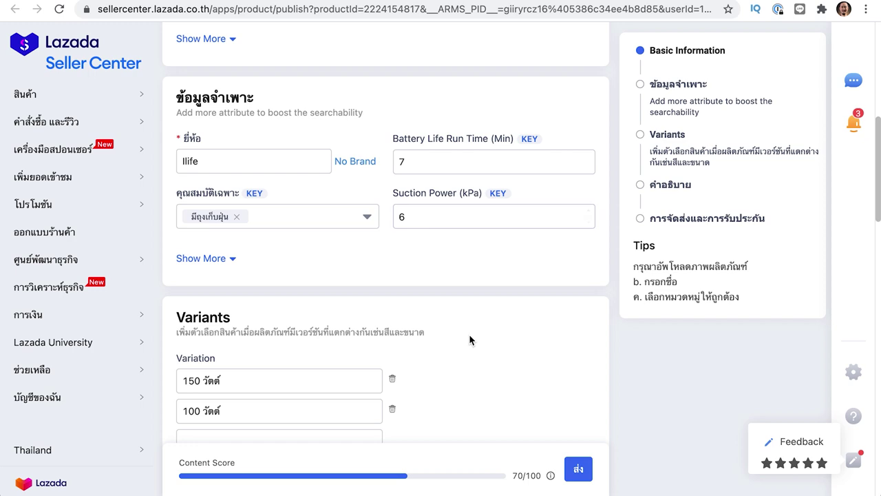
{"action": "scroll", "coordinate": [470, 338], "scroll_direction": "down", "scroll_amount": 8}
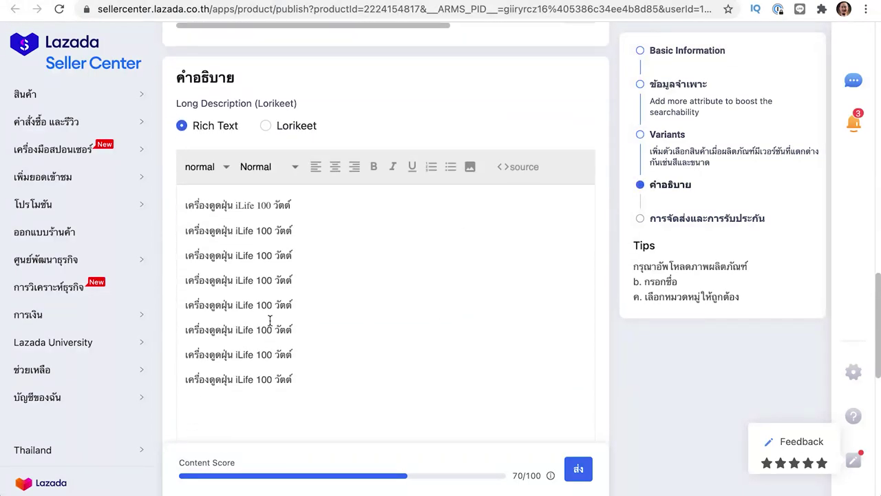
{"action": "scroll", "coordinate": [270, 321], "scroll_direction": "down", "scroll_amount": 1}
{"action": "left_click_drag", "start_coordinate": [299, 333], "coordinate": [186, 262]}
{"action": "left_click", "coordinate": [186, 262]}
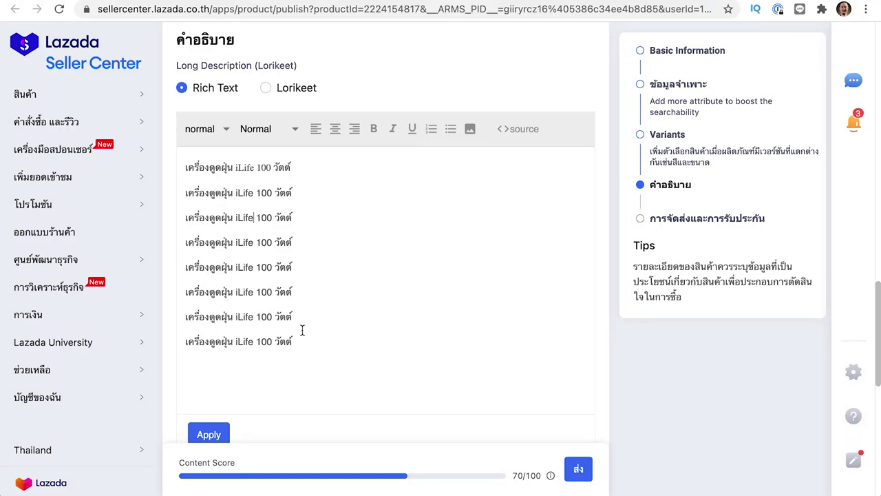
{"action": "left_click_drag", "start_coordinate": [305, 343], "coordinate": [181, 166]}
{"action": "left_click_drag", "start_coordinate": [297, 341], "coordinate": [182, 166]}
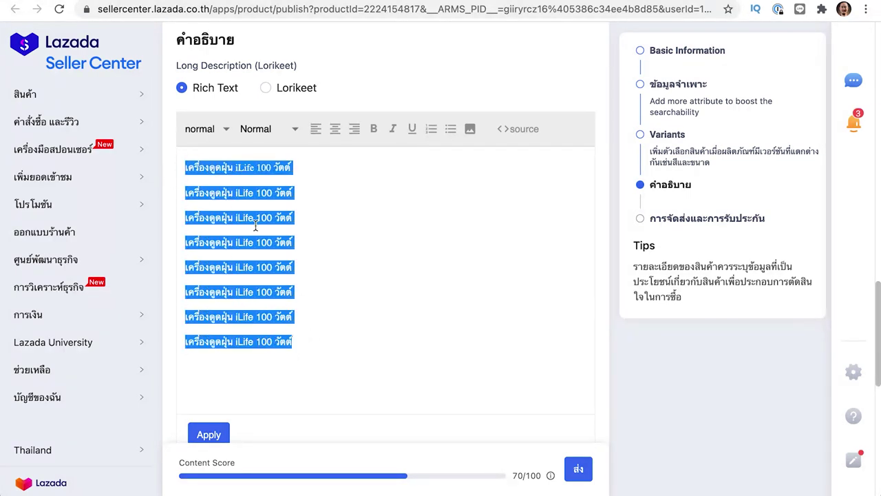
{"action": "left_click", "coordinate": [303, 342]}
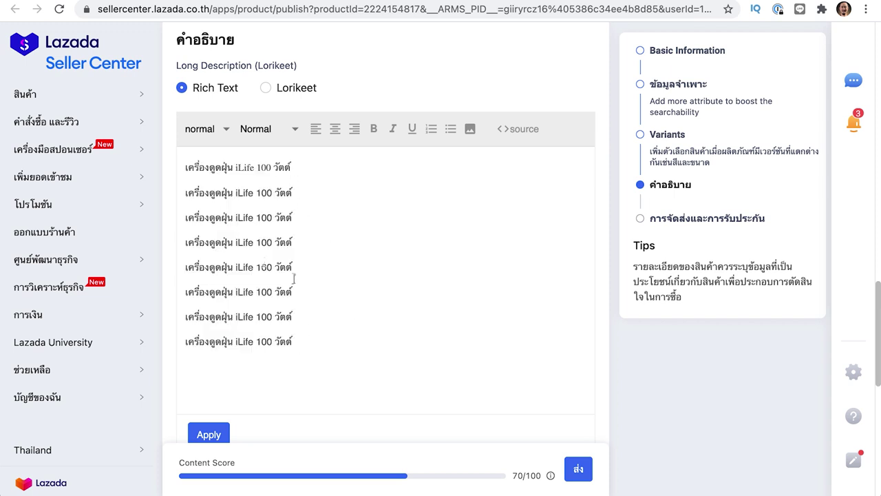
{"action": "scroll", "coordinate": [351, 238], "scroll_direction": "down", "scroll_amount": 1}
{"action": "scroll", "coordinate": [350, 238], "scroll_direction": "up", "scroll_amount": 2}
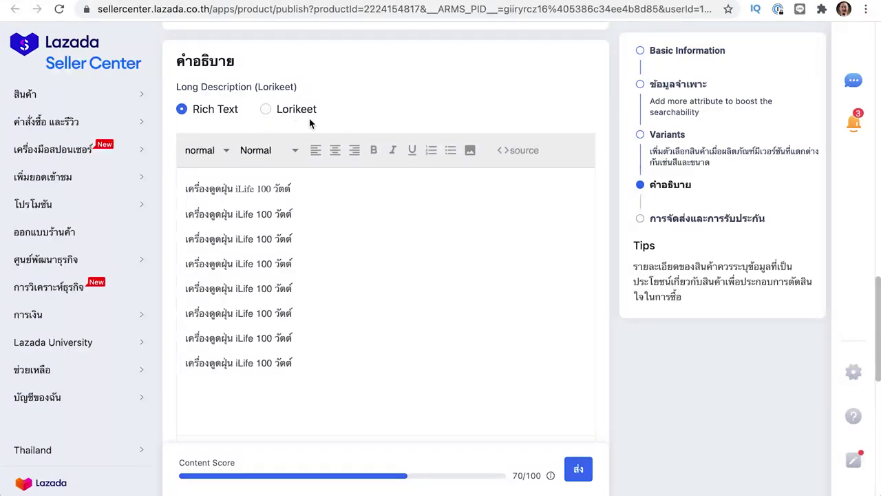
- Switch the long description to Lorikeet, open its editor from the blank design and dismiss the welcome message
{"action": "left_click", "coordinate": [265, 110]}
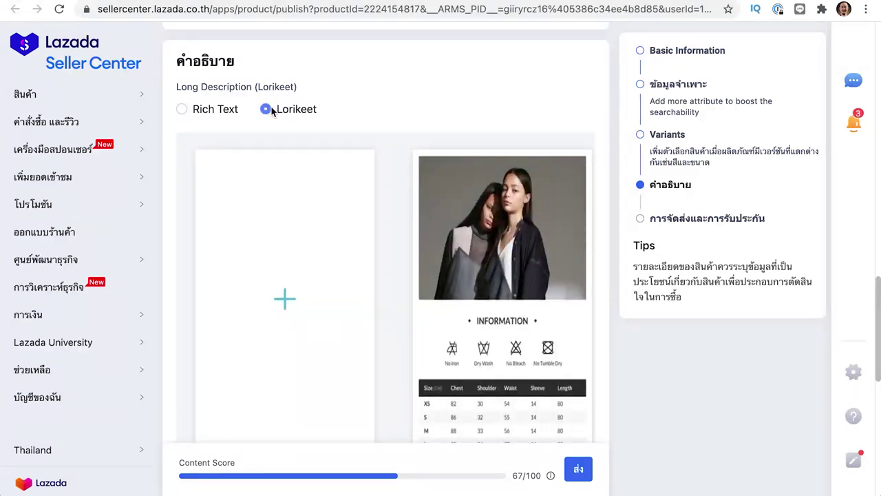
{"action": "scroll", "coordinate": [389, 239], "scroll_direction": "down", "scroll_amount": 2}
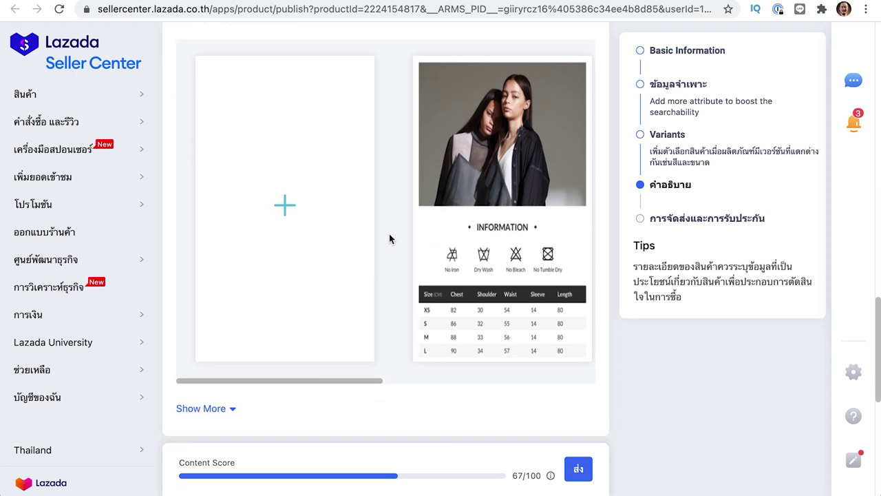
{"action": "scroll", "coordinate": [389, 239], "scroll_direction": "up", "scroll_amount": 1}
{"action": "mouse_move", "coordinate": [510, 244]}
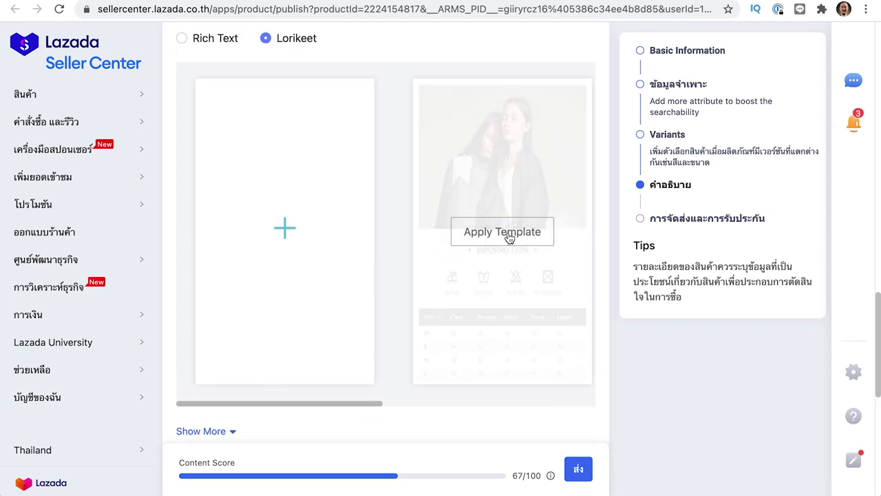
{"action": "left_click", "coordinate": [525, 243]}
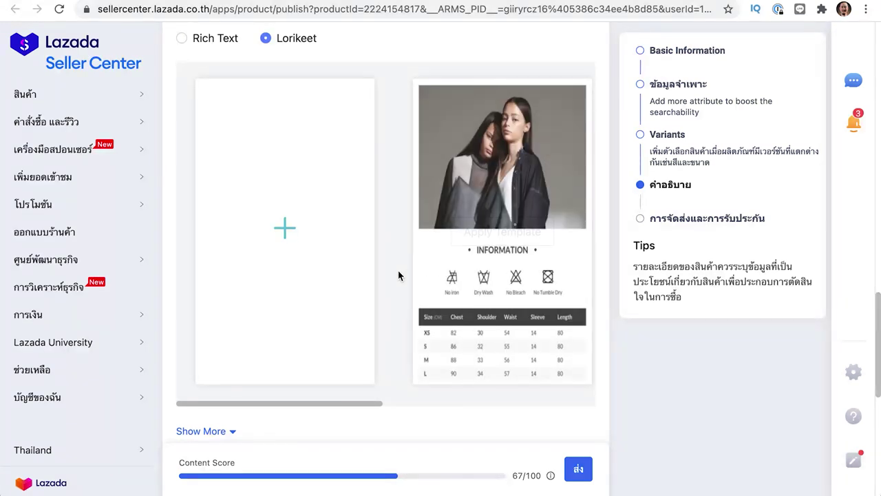
{"action": "mouse_move", "coordinate": [464, 275]}
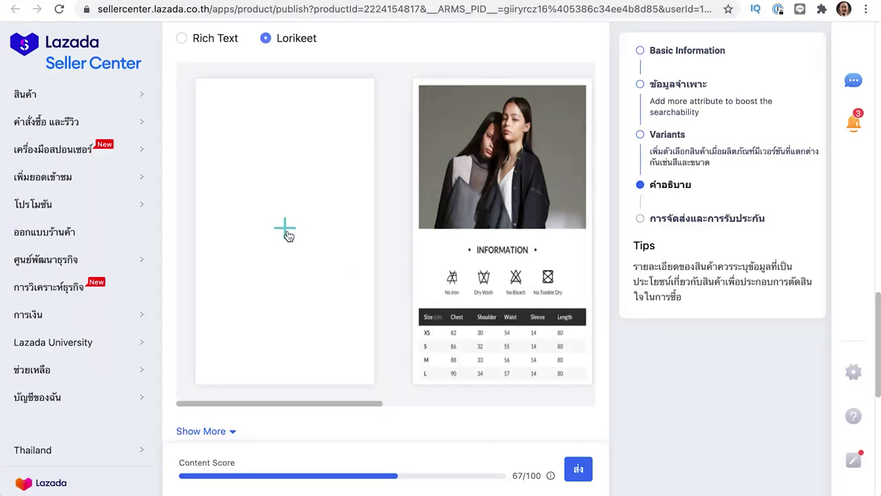
{"action": "mouse_move", "coordinate": [466, 211]}
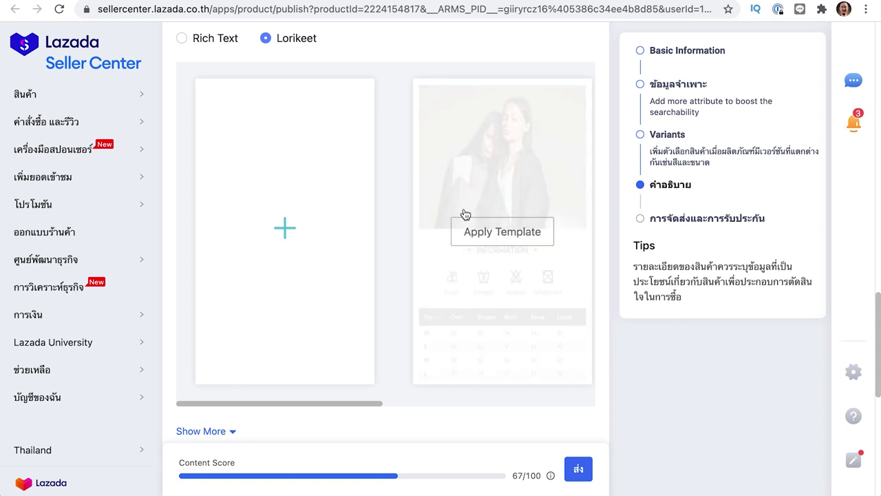
{"action": "left_click", "coordinate": [288, 235]}
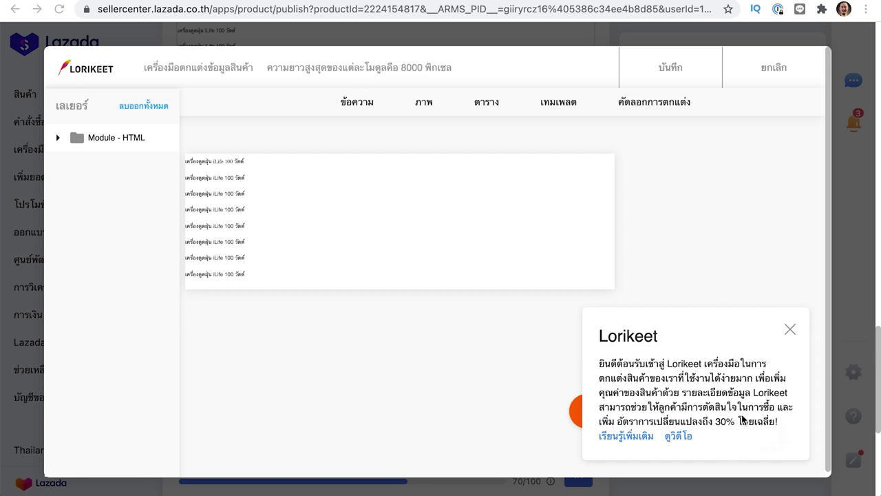
{"action": "left_click", "coordinate": [791, 330]}
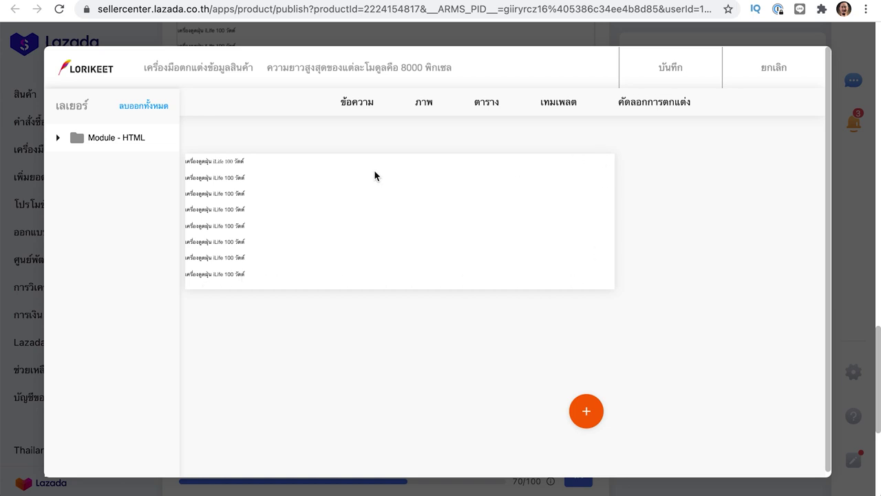
- Center-align the first line of text in the HTML module
{"action": "left_click", "coordinate": [402, 181]}
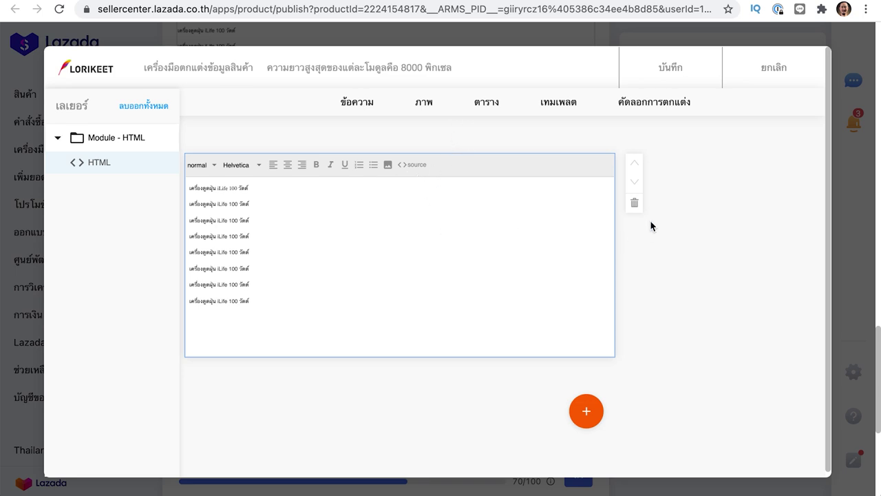
{"action": "left_click", "coordinate": [636, 205]}
{"action": "scroll", "coordinate": [324, 212], "scroll_direction": "down", "scroll_amount": 1}
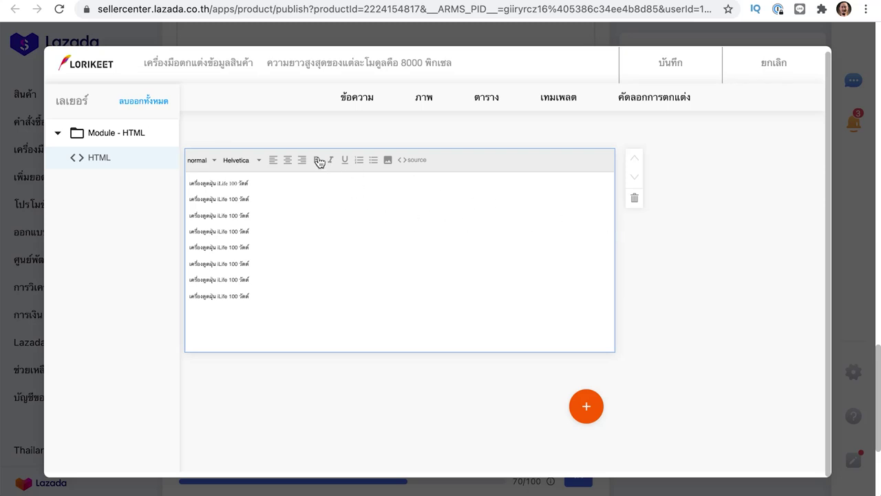
{"action": "triple_click", "coordinate": [259, 184]}
{"action": "left_click", "coordinate": [276, 201]}
{"action": "triple_click", "coordinate": [249, 183]}
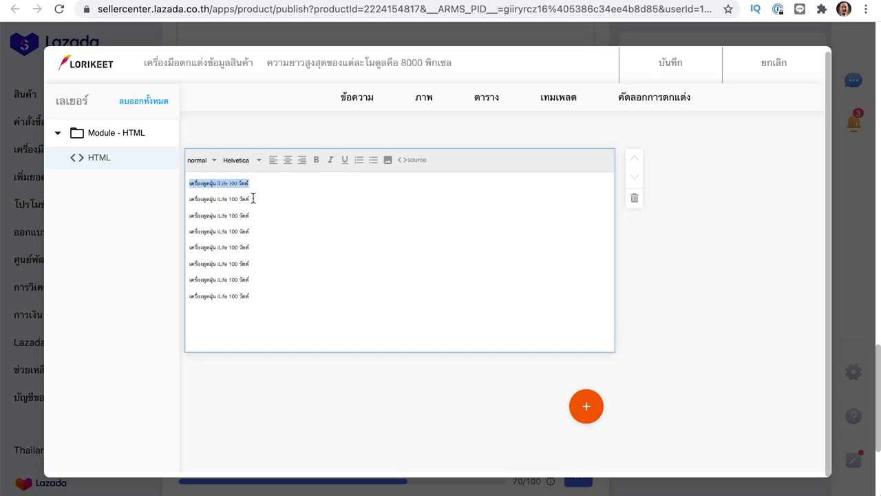
{"action": "left_click", "coordinate": [252, 199]}
{"action": "triple_click", "coordinate": [253, 199]}
{"action": "triple_click", "coordinate": [255, 182]}
{"action": "left_click", "coordinate": [260, 184]}
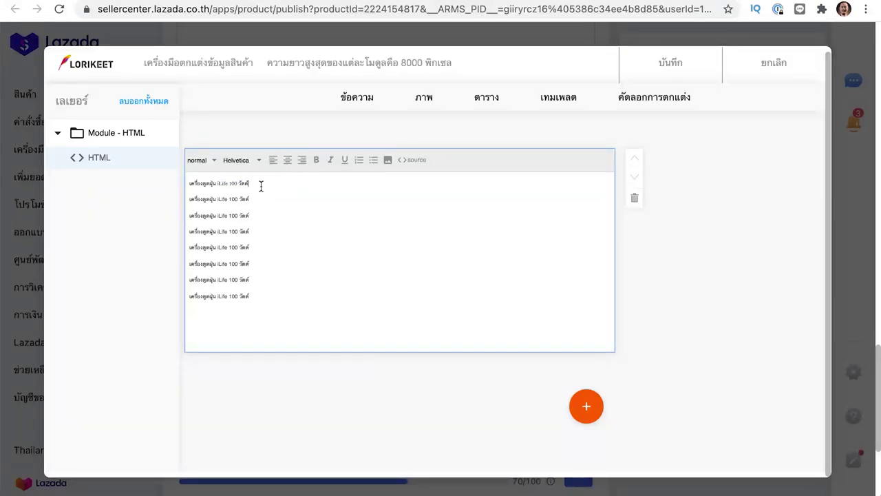
{"action": "left_click", "coordinate": [288, 160]}
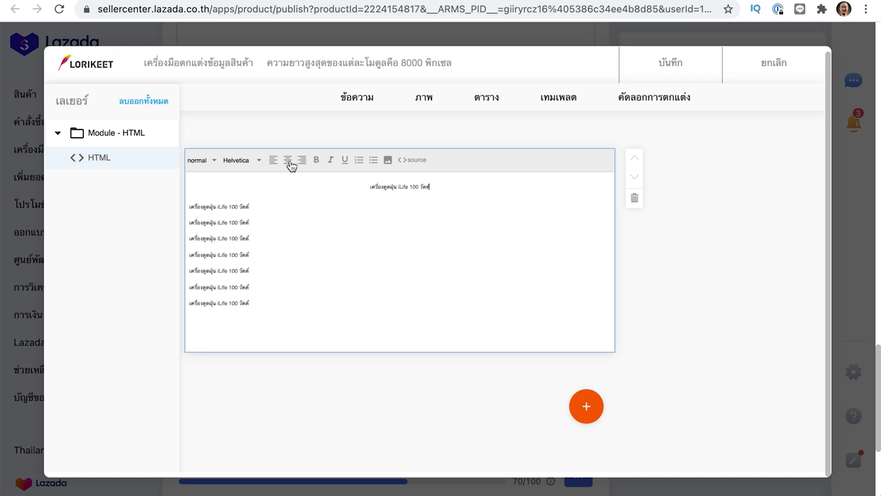
- Center-align all the remaining lines of text in the HTML module
{"action": "left_click_drag", "start_coordinate": [252, 303], "coordinate": [189, 207]}
{"action": "left_click", "coordinate": [287, 160]}
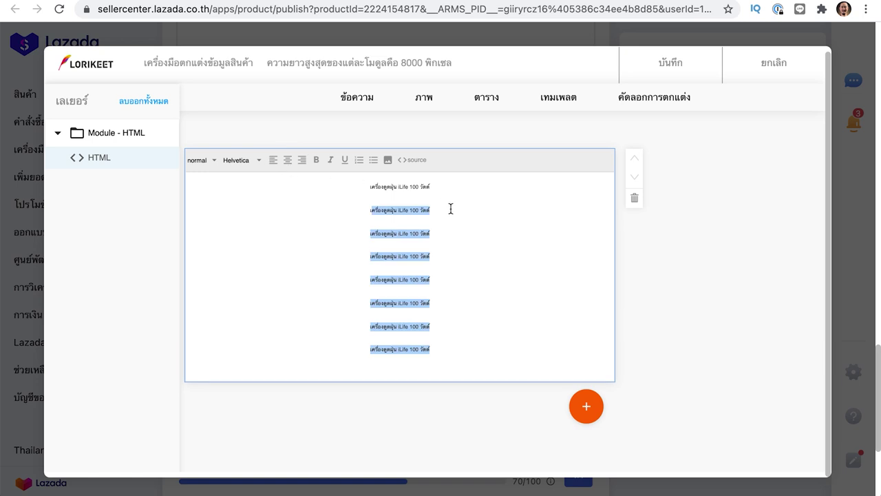
{"action": "left_click", "coordinate": [451, 209]}
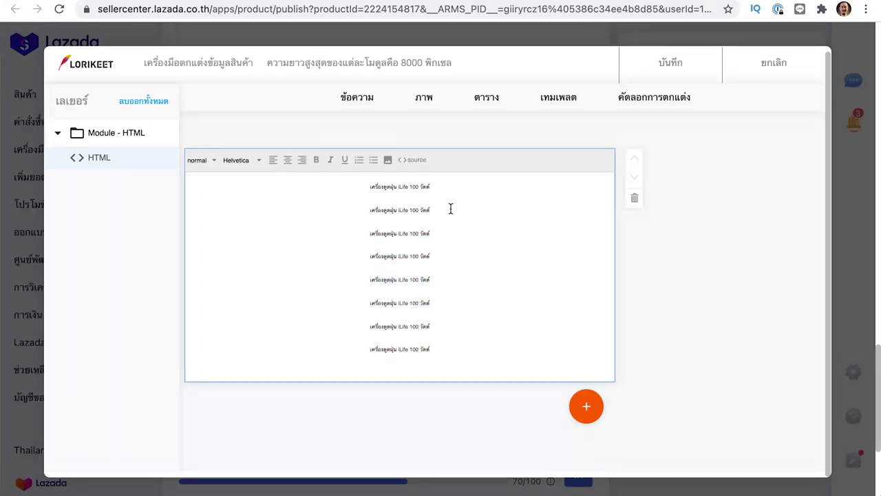
- Delete the HTML module from the design and open the template (เทมเพลต) gallery
{"action": "left_click", "coordinate": [635, 200]}
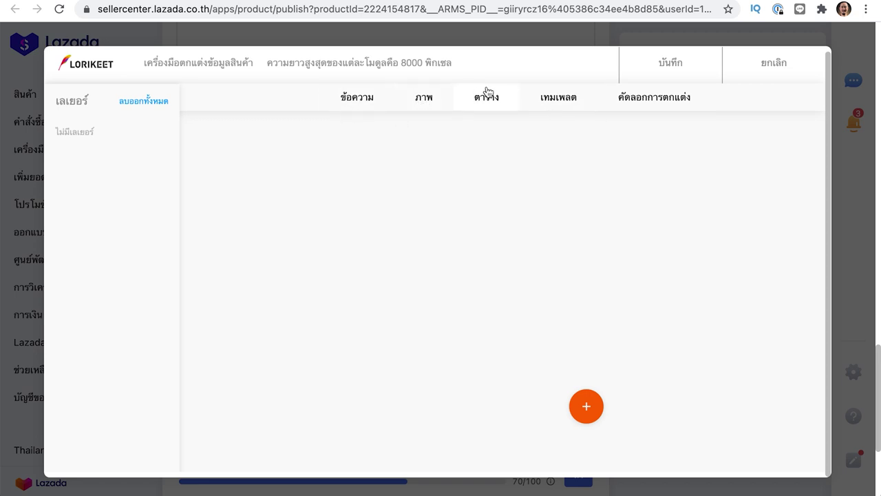
{"action": "left_click", "coordinate": [565, 102]}
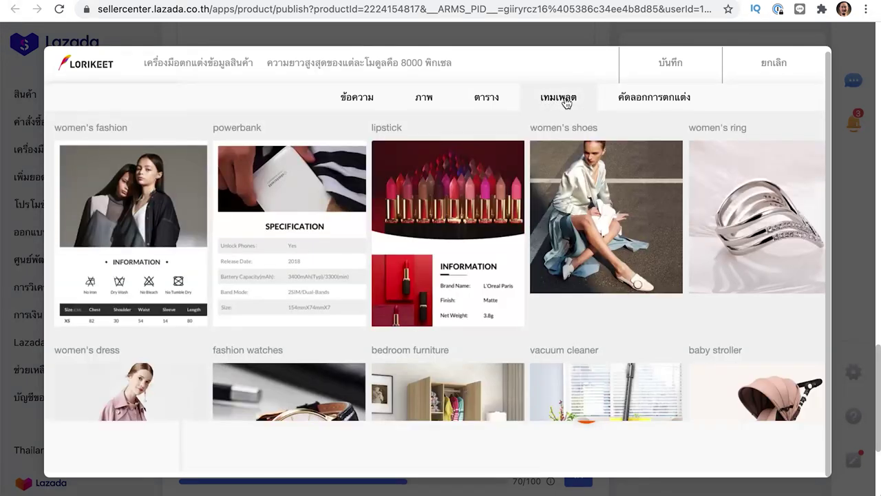
- Look through all the ready-made product templates in the gallery, from women's fashion to cable & accessories
{"action": "scroll", "coordinate": [498, 269], "scroll_direction": "down", "scroll_amount": 1}
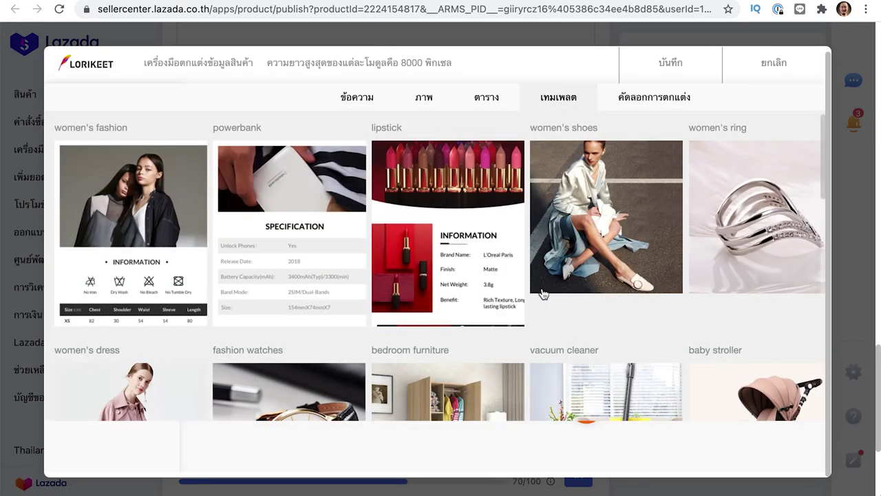
{"action": "scroll", "coordinate": [581, 314], "scroll_direction": "down", "scroll_amount": 9}
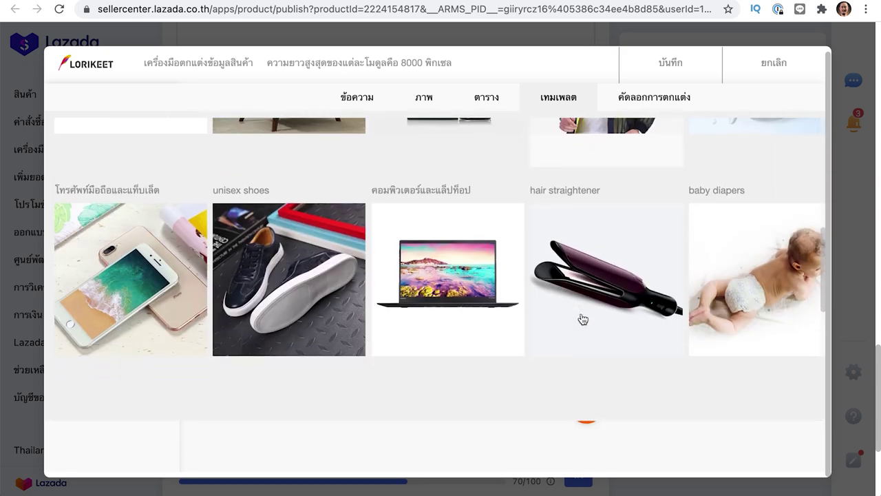
{"action": "scroll", "coordinate": [583, 319], "scroll_direction": "down", "scroll_amount": 3}
{"action": "scroll", "coordinate": [582, 318], "scroll_direction": "up", "scroll_amount": 5}
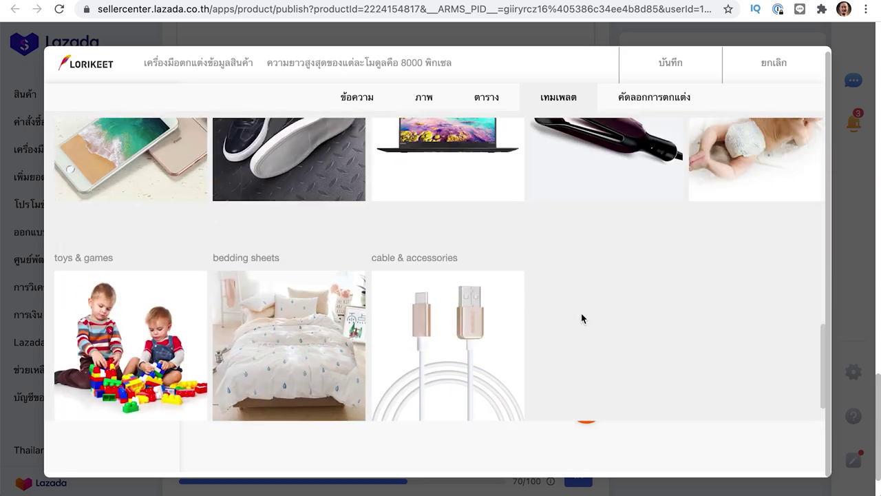
{"action": "scroll", "coordinate": [581, 319], "scroll_direction": "up", "scroll_amount": 5}
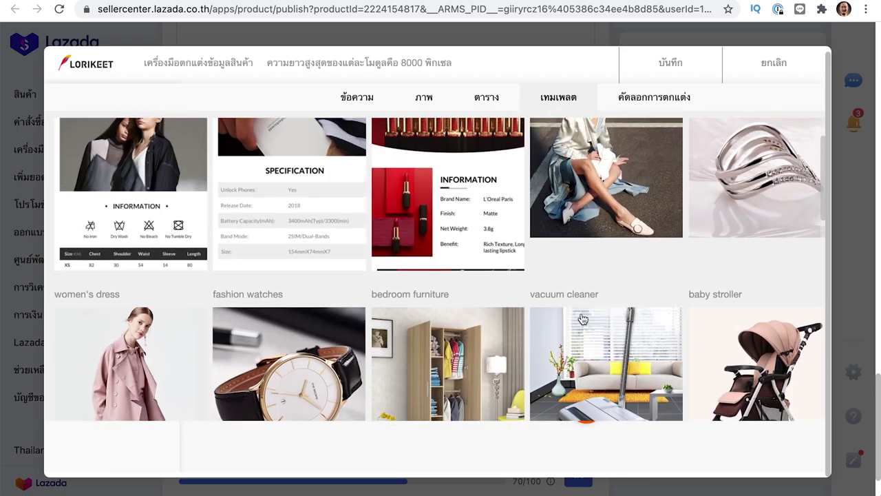
{"action": "scroll", "coordinate": [582, 319], "scroll_direction": "down", "scroll_amount": 10}
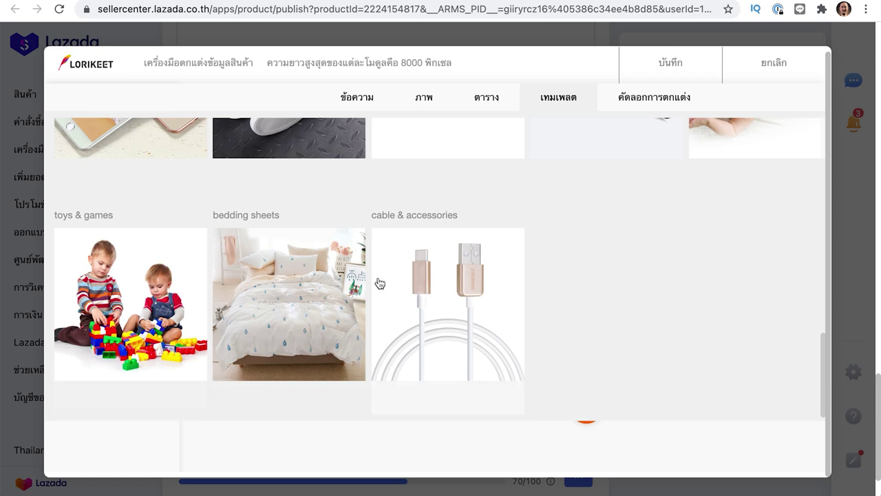
{"action": "scroll", "coordinate": [379, 283], "scroll_direction": "up", "scroll_amount": 5}
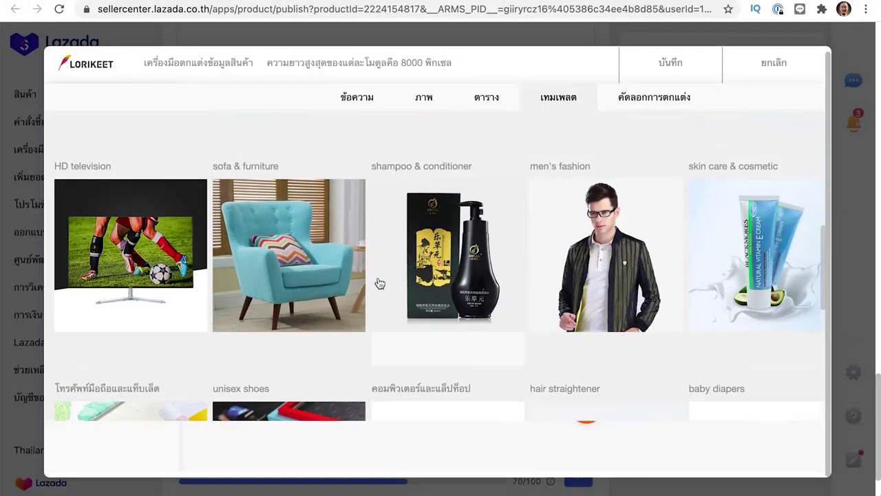
{"action": "scroll", "coordinate": [380, 283], "scroll_direction": "up", "scroll_amount": 1}
{"action": "scroll", "coordinate": [380, 283], "scroll_direction": "up", "scroll_amount": 5}
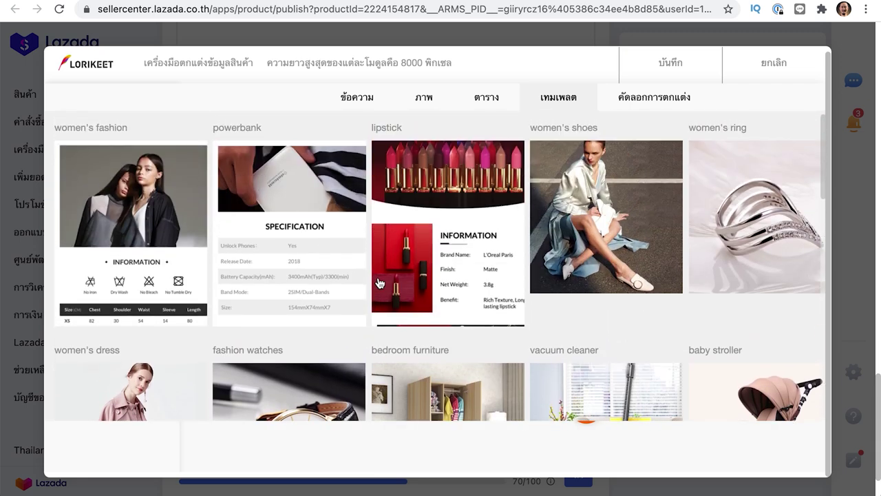
- Apply the vacuum cleaner template, accept replacing the existing content, and dismiss the Lorikeet welcome message
{"action": "scroll", "coordinate": [379, 283], "scroll_direction": "down", "scroll_amount": 3}
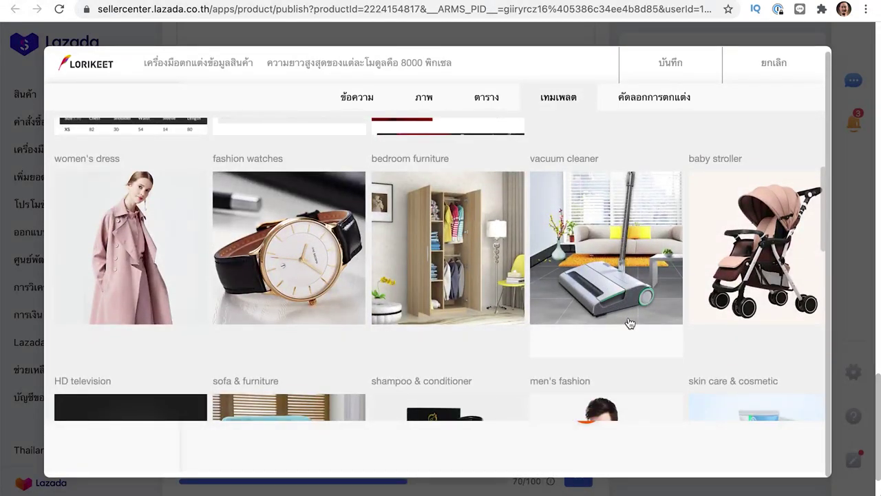
{"action": "scroll", "coordinate": [630, 323], "scroll_direction": "down", "scroll_amount": 1}
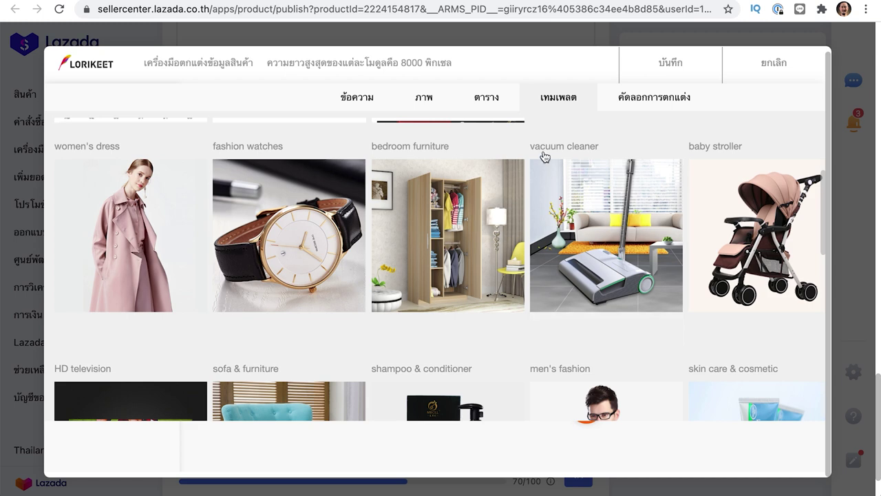
{"action": "left_click", "coordinate": [620, 252]}
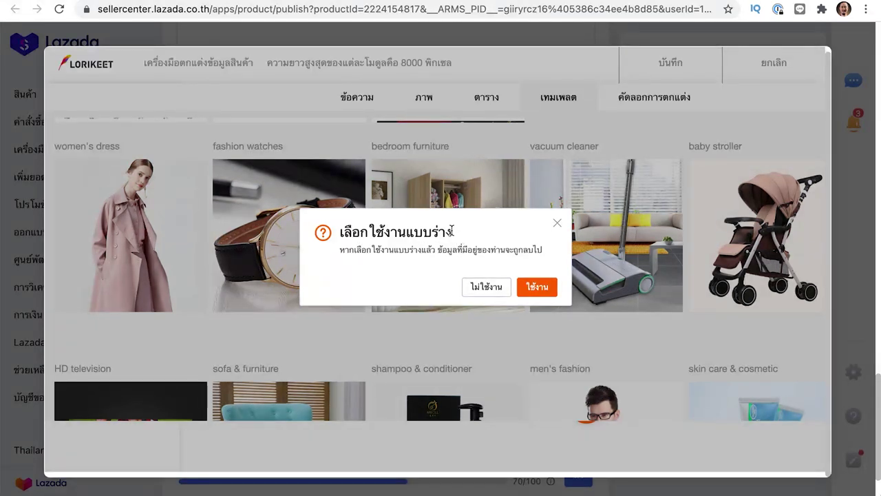
{"action": "left_click_drag", "start_coordinate": [453, 233], "coordinate": [408, 233]}
{"action": "left_click", "coordinate": [444, 233]}
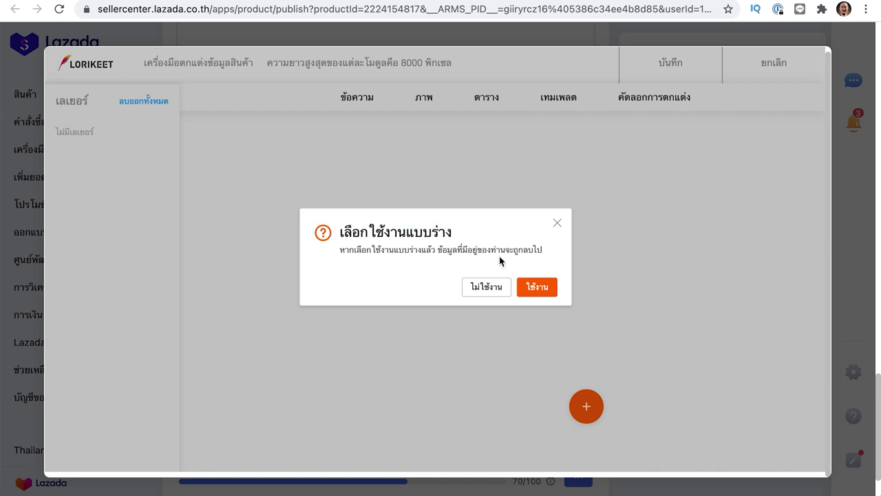
{"action": "left_click", "coordinate": [540, 287]}
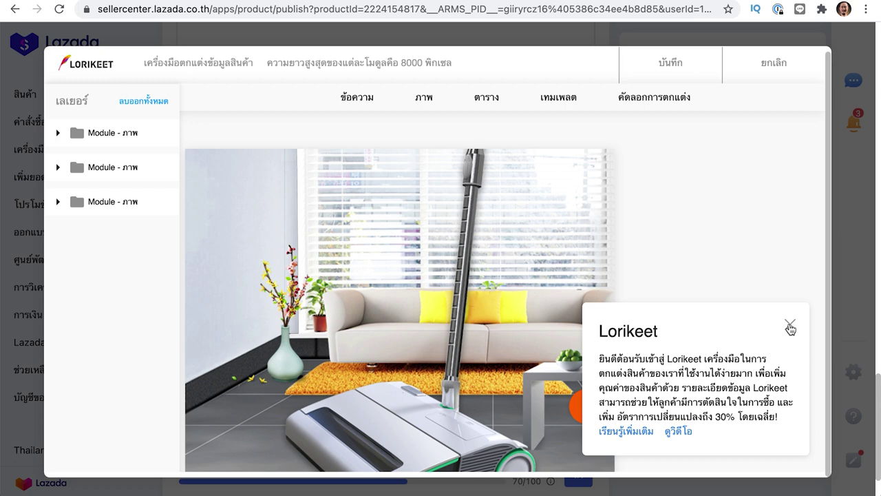
{"action": "left_click", "coordinate": [790, 324]}
- Examine the applied vacuum cleaner layout from the opening image down to the real product shots and back
{"action": "scroll", "coordinate": [434, 299], "scroll_direction": "down", "scroll_amount": 10}
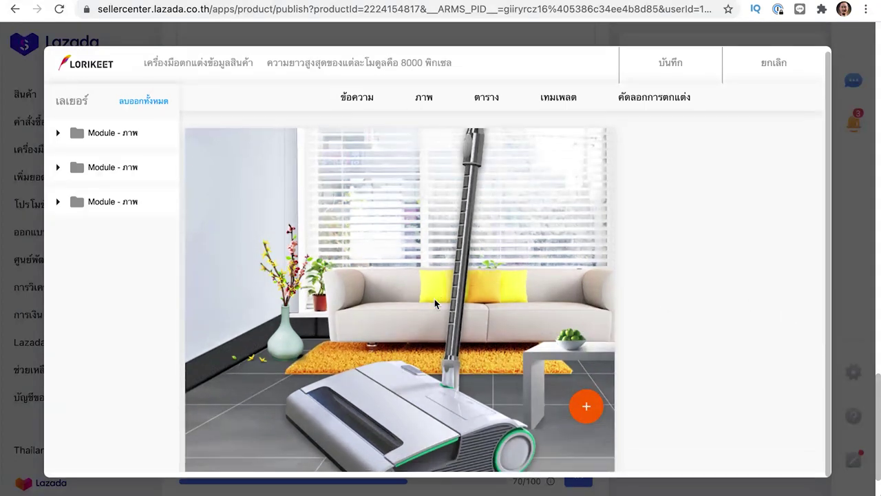
{"action": "scroll", "coordinate": [434, 303], "scroll_direction": "down", "scroll_amount": 10}
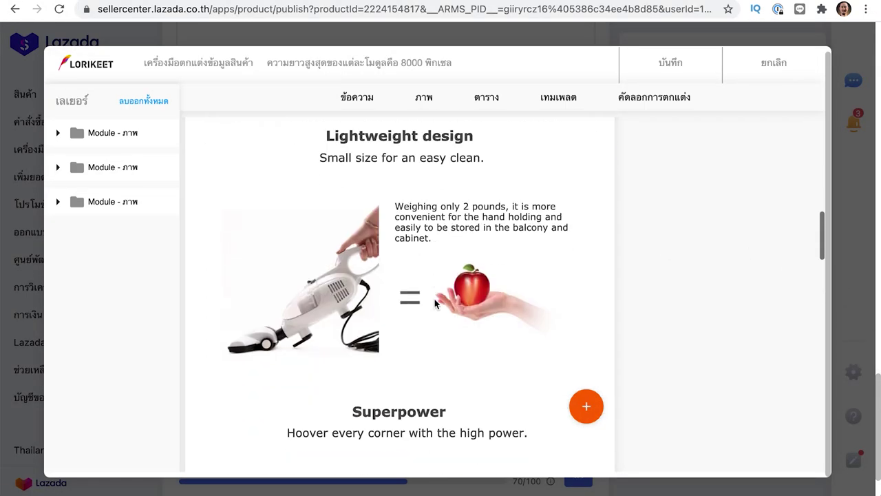
{"action": "scroll", "coordinate": [434, 301], "scroll_direction": "down", "scroll_amount": 10}
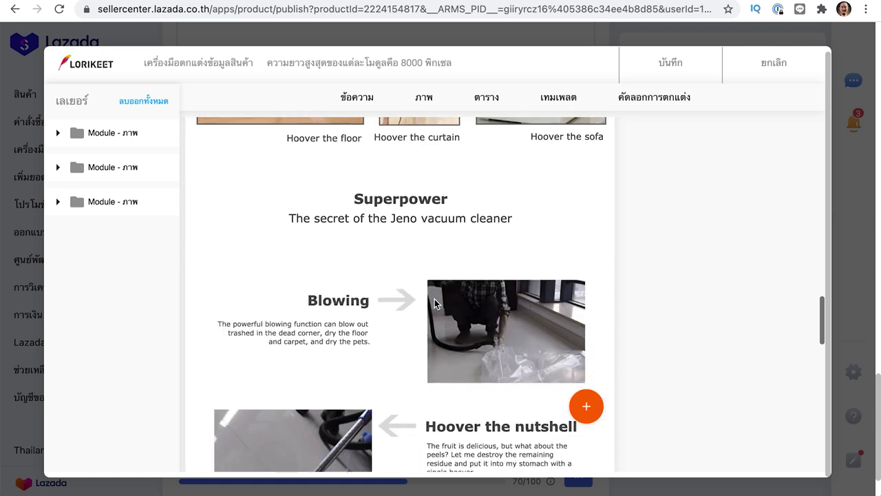
{"action": "scroll", "coordinate": [428, 303], "scroll_direction": "down", "scroll_amount": 10}
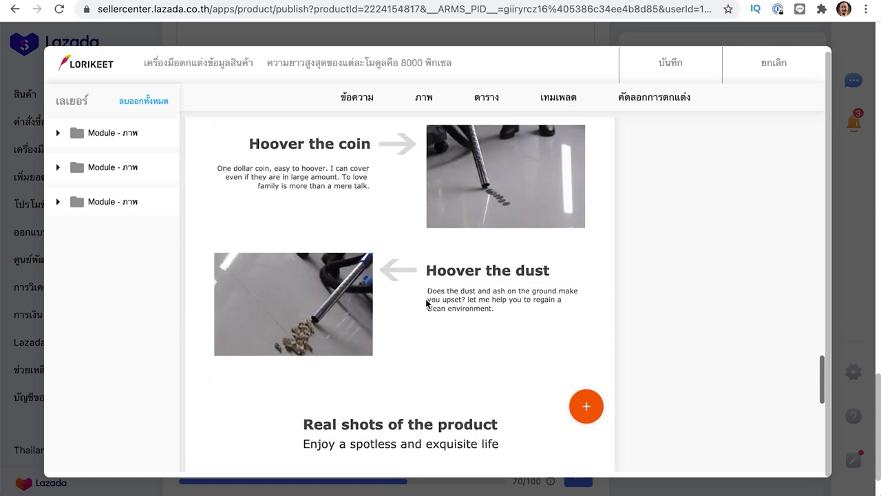
{"action": "scroll", "coordinate": [426, 304], "scroll_direction": "down", "scroll_amount": 5}
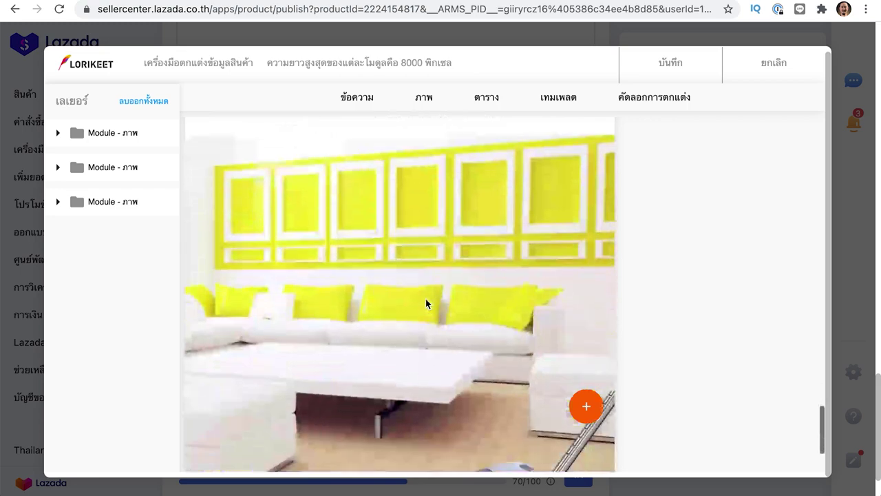
{"action": "scroll", "coordinate": [426, 303], "scroll_direction": "up", "scroll_amount": 20}
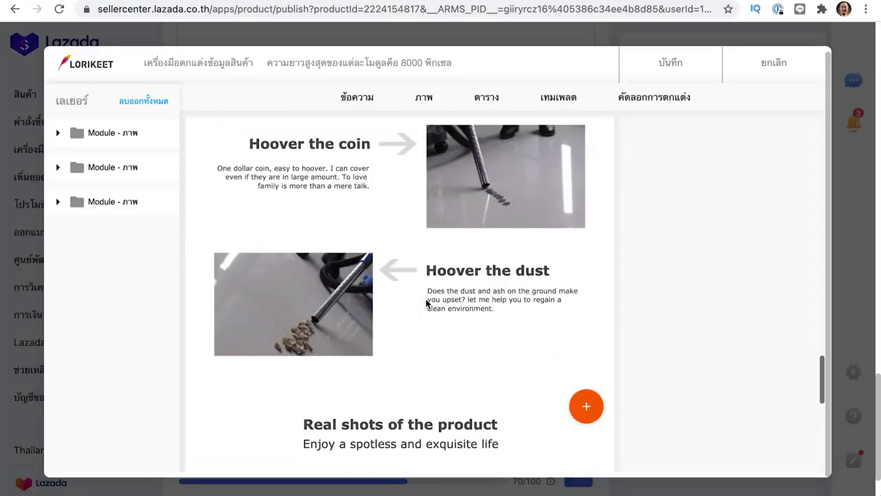
{"action": "scroll", "coordinate": [426, 303], "scroll_direction": "up", "scroll_amount": 5}
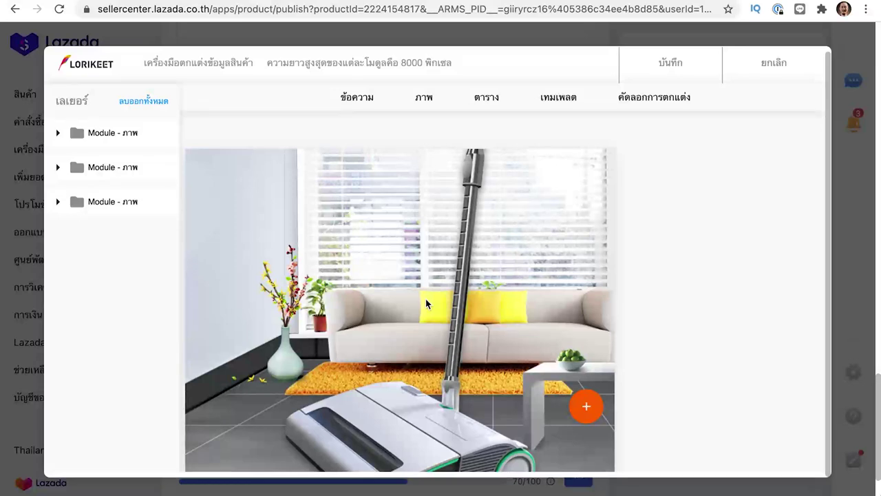
{"action": "scroll", "coordinate": [425, 303], "scroll_direction": "down", "scroll_amount": 2}
{"action": "scroll", "coordinate": [376, 230], "scroll_direction": "up", "scroll_amount": 2}
- Expand the first and second image modules to view the layers each one contains
{"action": "left_click", "coordinate": [59, 134]}
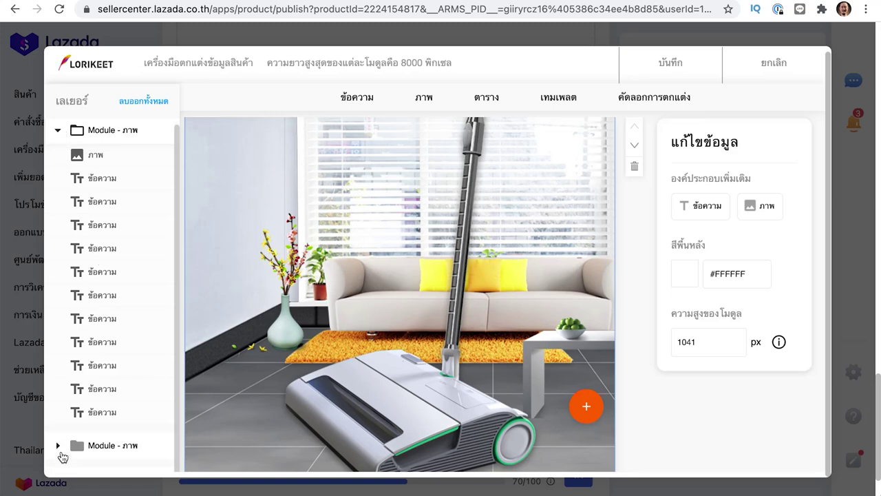
{"action": "left_click", "coordinate": [58, 445]}
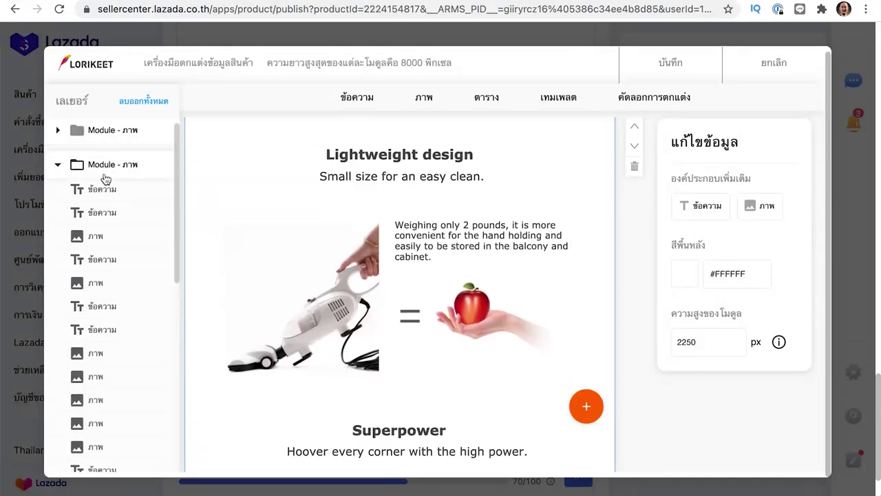
{"action": "scroll", "coordinate": [107, 221], "scroll_direction": "down", "scroll_amount": 3}
{"action": "scroll", "coordinate": [107, 227], "scroll_direction": "up", "scroll_amount": 3}
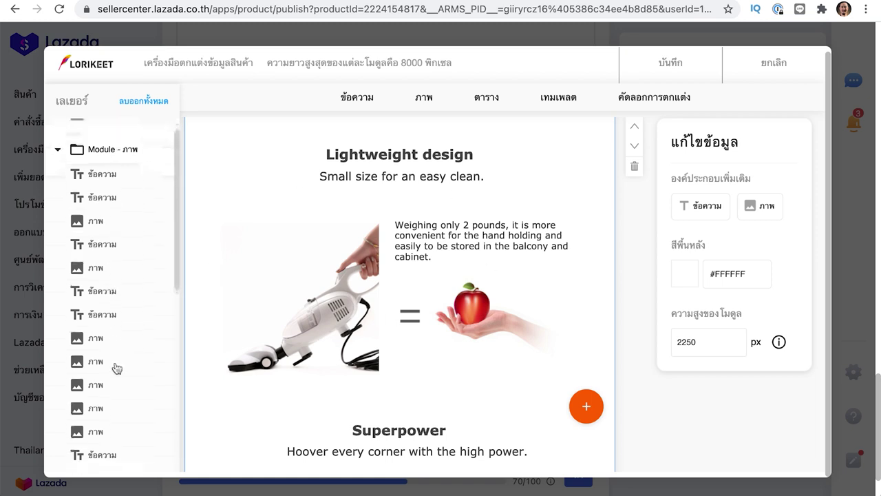
- Select the second module's text and image layers one by one to identify the matching elements in the layout
{"action": "left_click", "coordinate": [104, 184]}
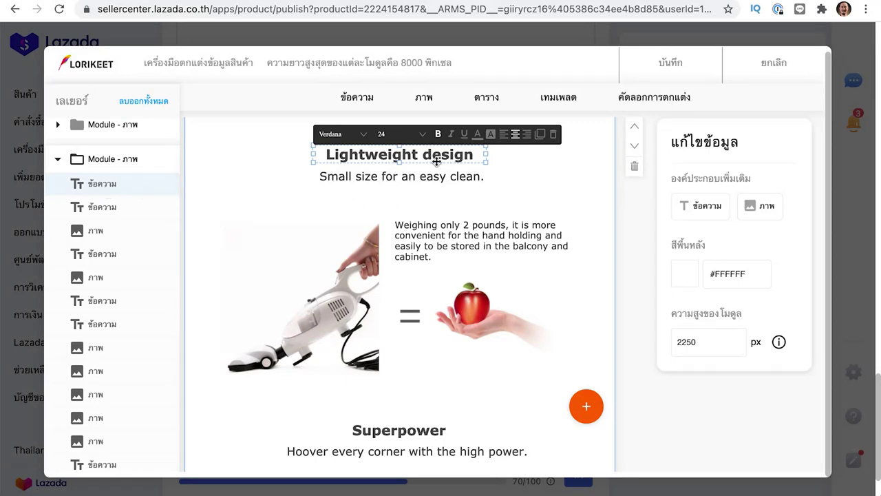
{"action": "left_click", "coordinate": [110, 207]}
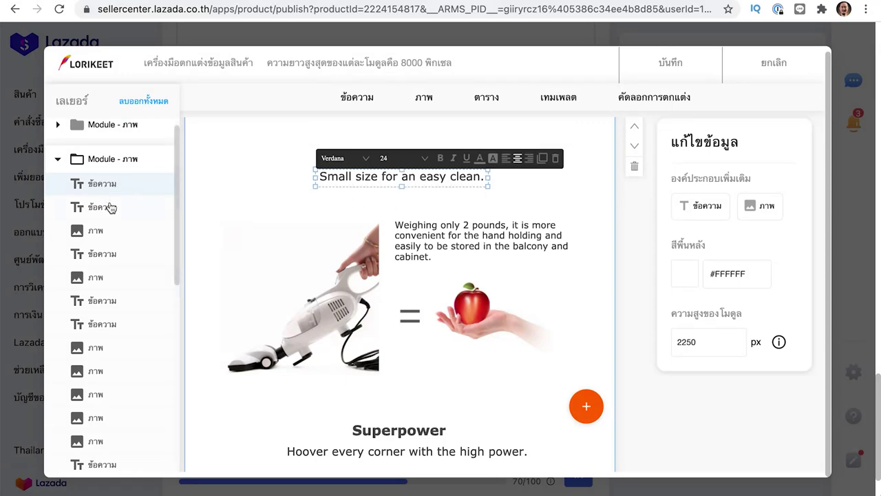
{"action": "left_click", "coordinate": [115, 236]}
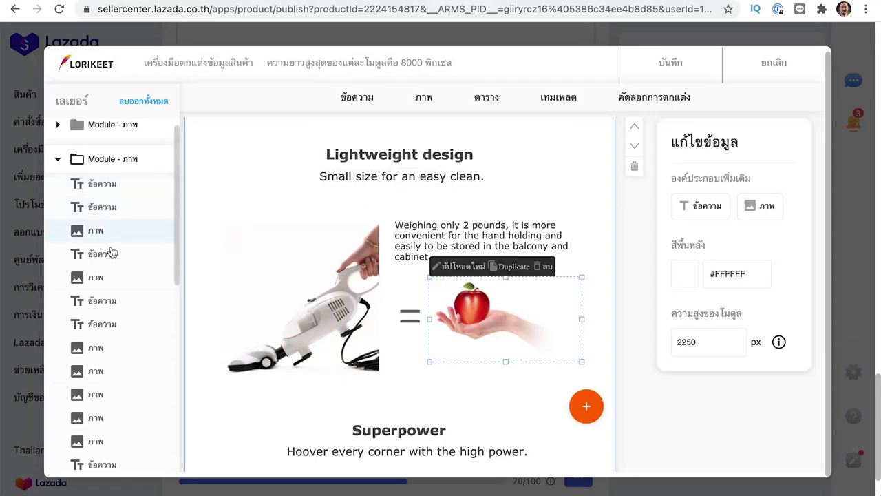
{"action": "left_click", "coordinate": [113, 253]}
{"action": "left_click", "coordinate": [108, 285]}
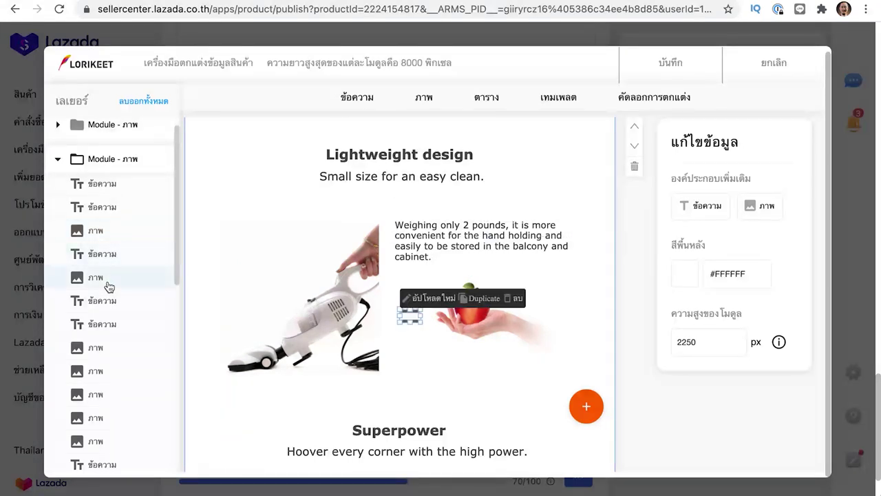
{"action": "left_click", "coordinate": [105, 303]}
{"action": "left_click", "coordinate": [105, 324]}
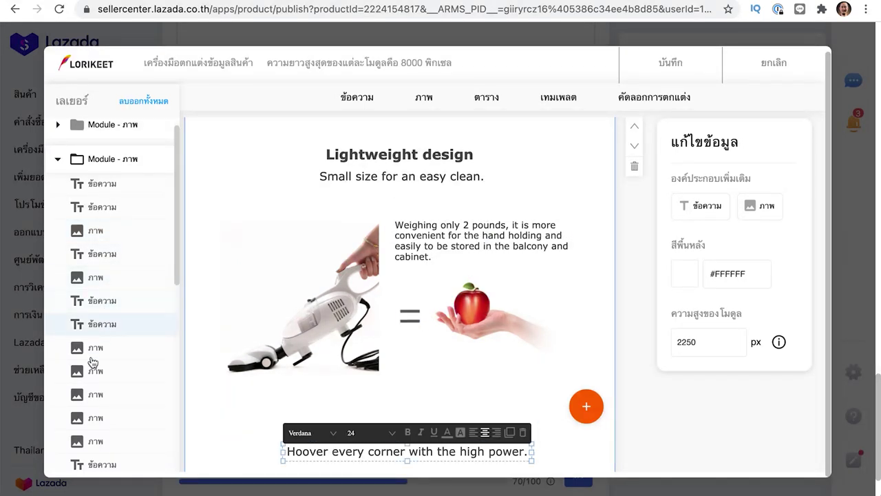
{"action": "left_click", "coordinate": [93, 358]}
{"action": "left_click", "coordinate": [95, 371]}
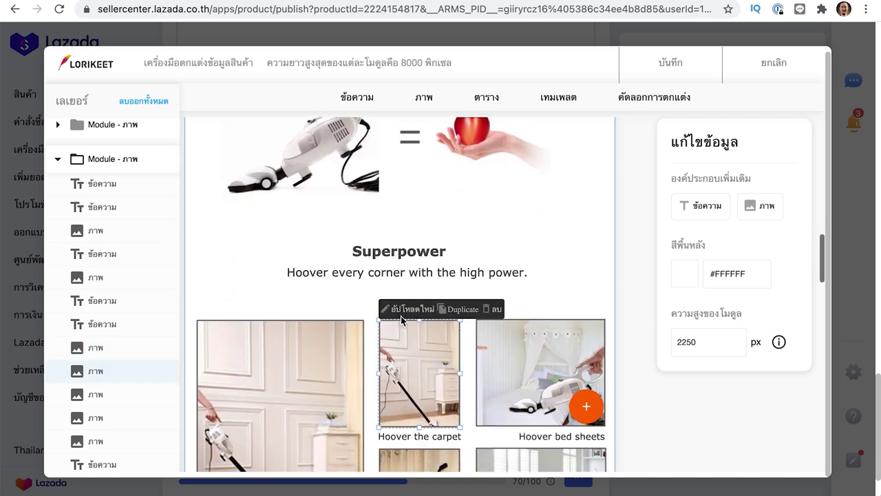
{"action": "left_click", "coordinate": [112, 392]}
{"action": "scroll", "coordinate": [124, 277], "scroll_direction": "down", "scroll_amount": 1}
{"action": "scroll", "coordinate": [118, 423], "scroll_direction": "down", "scroll_amount": 5}
{"action": "left_click", "coordinate": [102, 448]}
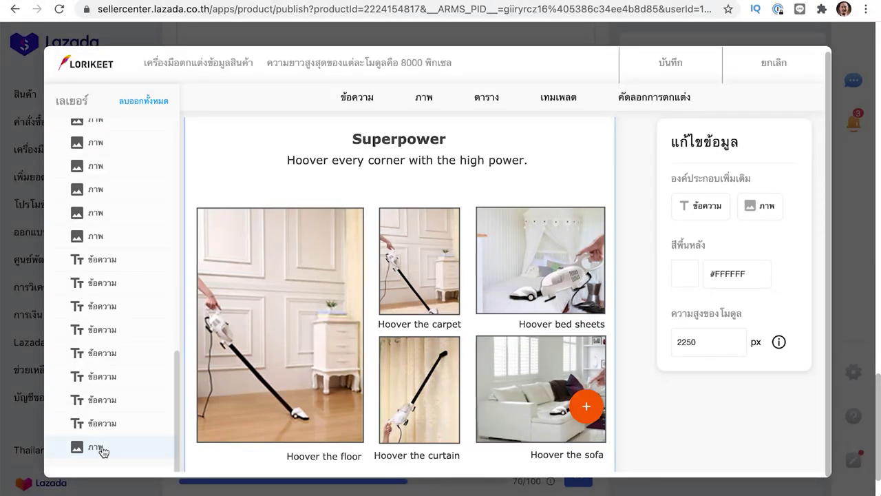
- Expand the first image module again and examine its image and text layers
{"action": "scroll", "coordinate": [102, 450], "scroll_direction": "up", "scroll_amount": 10}
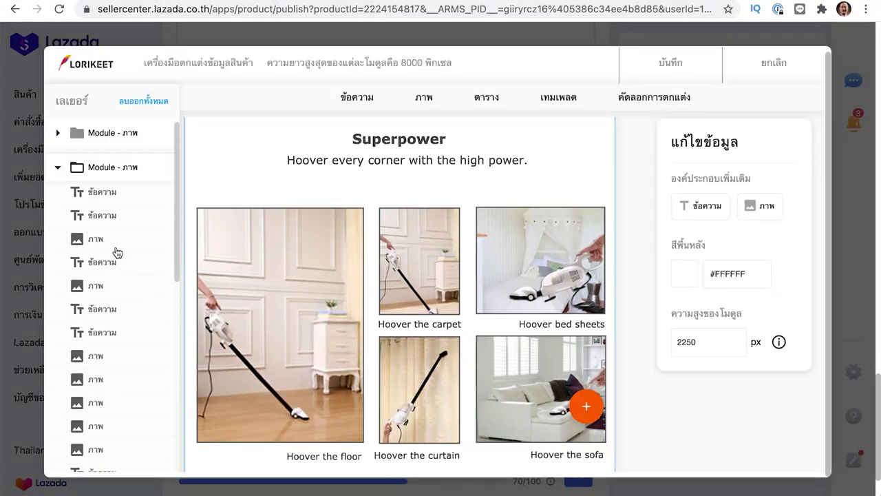
{"action": "left_click", "coordinate": [112, 133]}
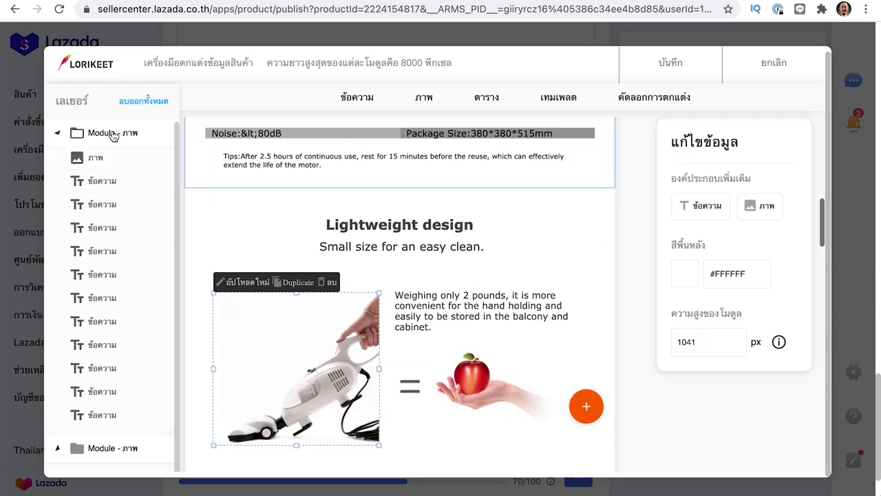
{"action": "scroll", "coordinate": [125, 277], "scroll_direction": "down", "scroll_amount": 1}
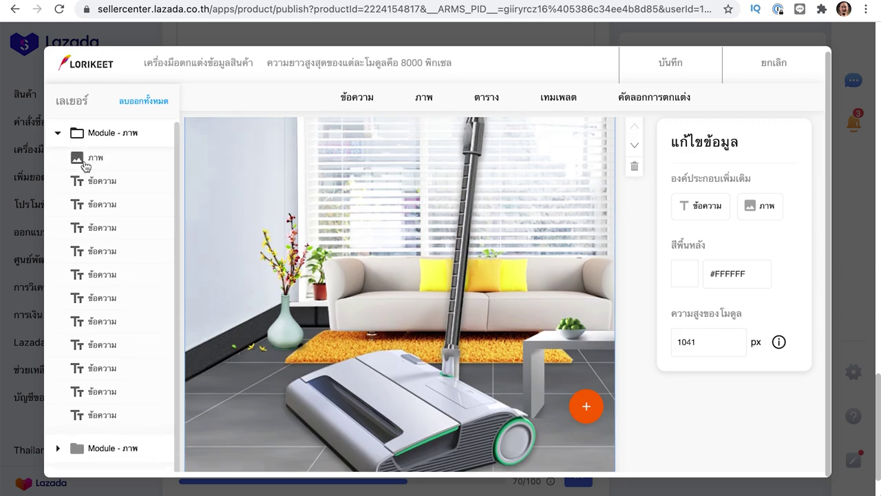
{"action": "scroll", "coordinate": [103, 185], "scroll_direction": "up", "scroll_amount": 2}
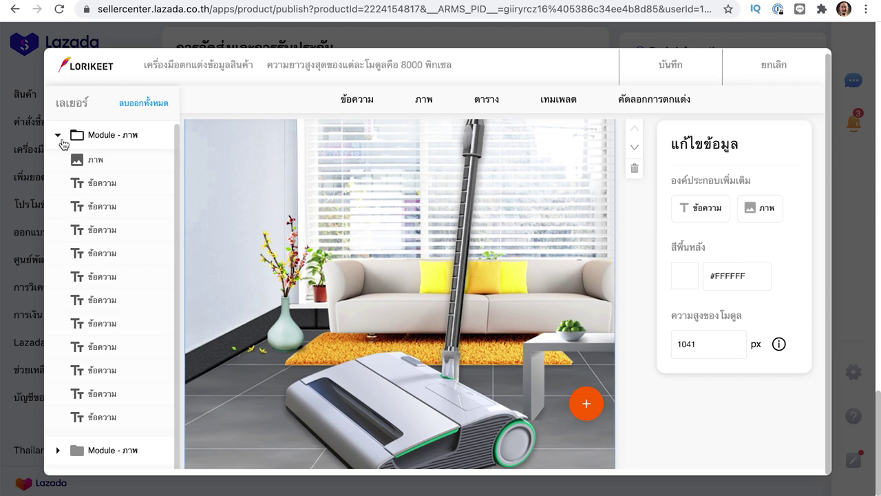
- Expand the second image module and examine its layers and its layout down to the real product shots section
{"action": "left_click", "coordinate": [69, 450]}
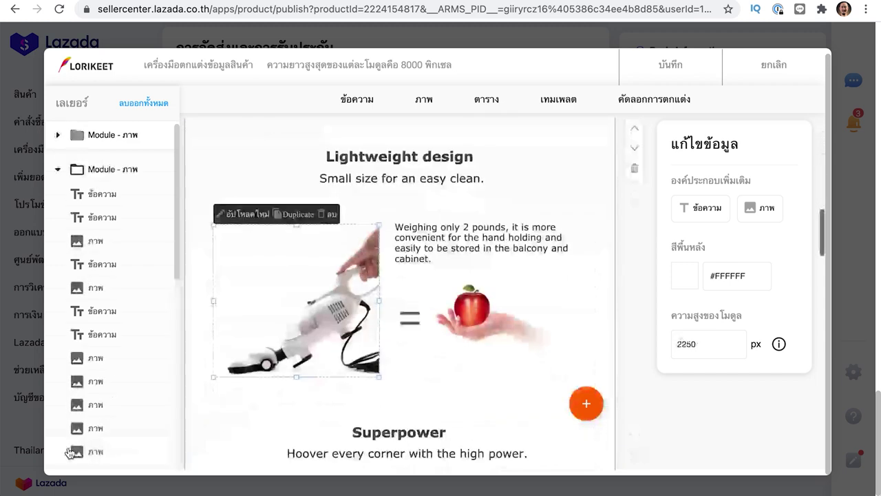
{"action": "scroll", "coordinate": [89, 256], "scroll_direction": "down", "scroll_amount": 5}
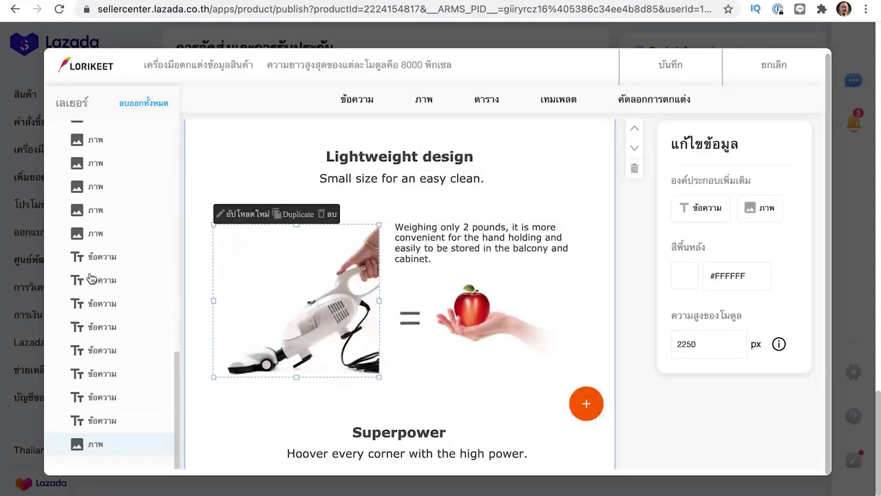
{"action": "left_click_drag", "start_coordinate": [177, 449], "coordinate": [189, 144]}
{"action": "left_click_drag", "start_coordinate": [176, 306], "coordinate": [274, 403]}
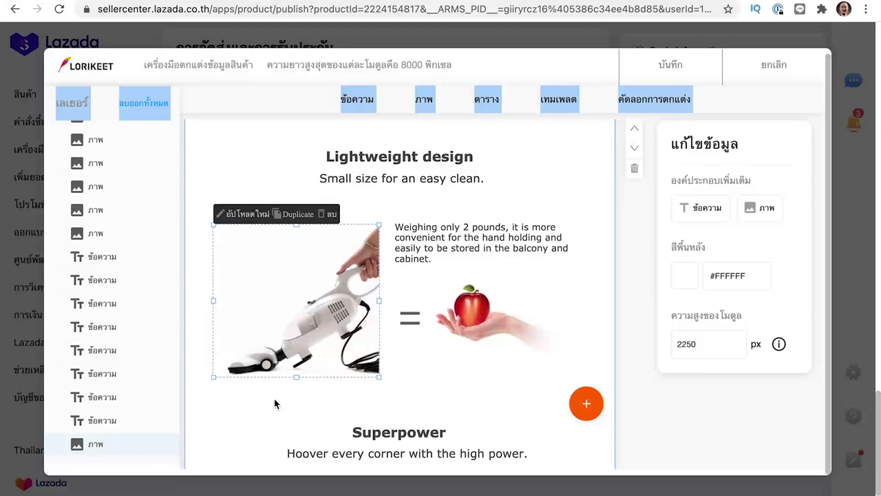
{"action": "left_click", "coordinate": [254, 107]}
{"action": "scroll", "coordinate": [429, 323], "scroll_direction": "down", "scroll_amount": 10}
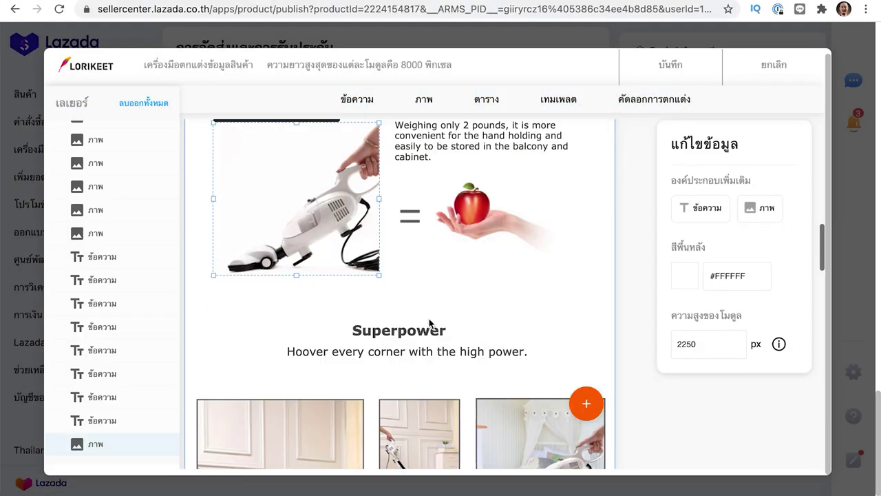
{"action": "scroll", "coordinate": [429, 324], "scroll_direction": "down", "scroll_amount": 10}
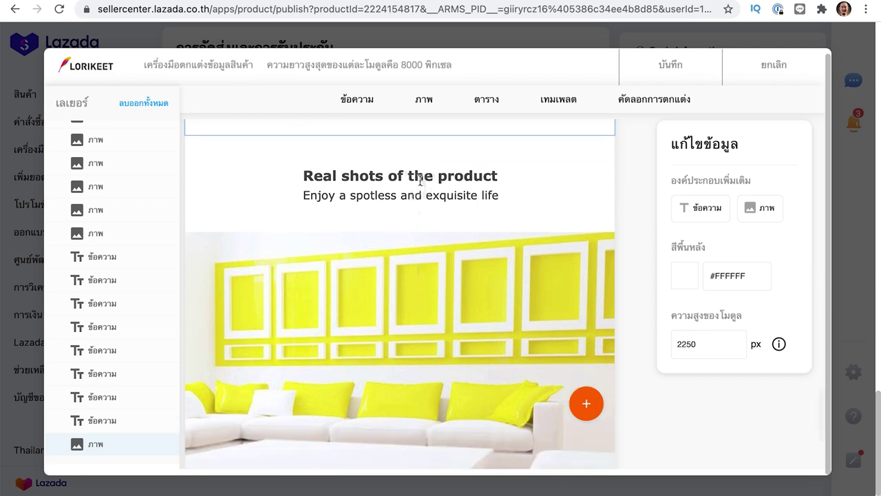
- Select the third image module and examine its headings, living-room photo and layers
{"action": "left_click", "coordinate": [420, 179]}
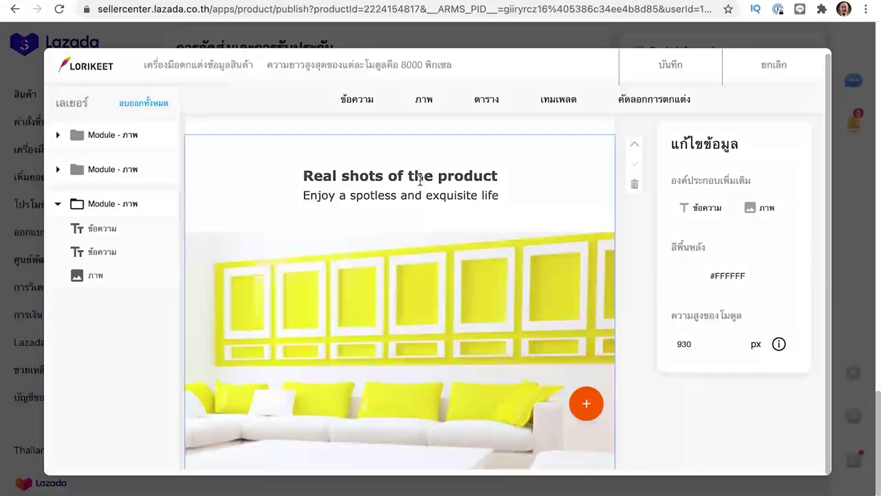
{"action": "left_click", "coordinate": [63, 204]}
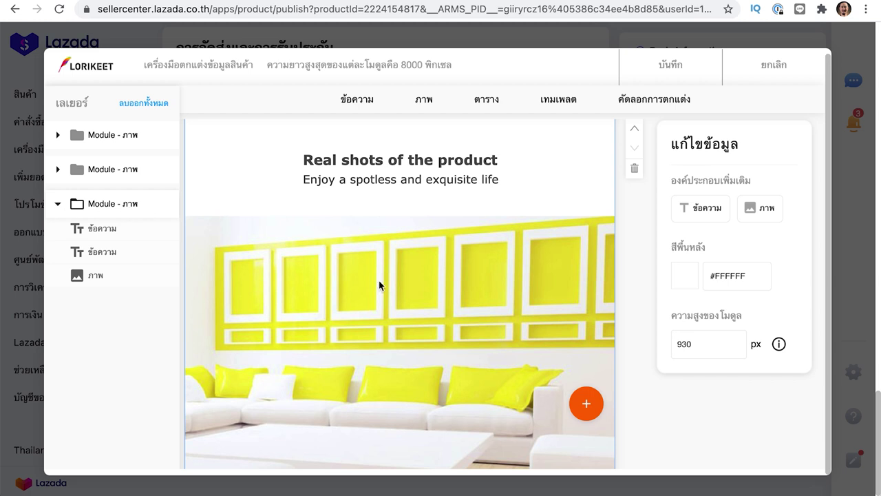
{"action": "scroll", "coordinate": [379, 281], "scroll_direction": "up", "scroll_amount": 2}
{"action": "scroll", "coordinate": [379, 280], "scroll_direction": "down", "scroll_amount": 3}
{"action": "scroll", "coordinate": [379, 282], "scroll_direction": "down", "scroll_amount": 5}
{"action": "scroll", "coordinate": [379, 282], "scroll_direction": "up", "scroll_amount": 3}
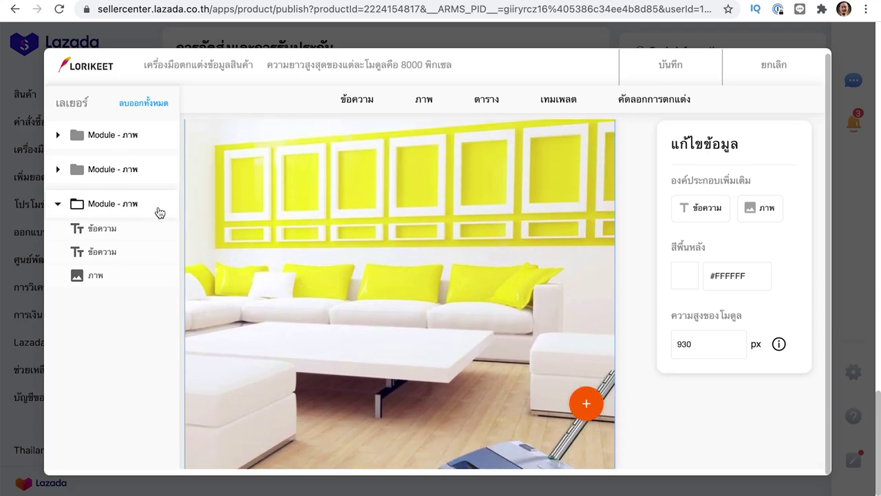
{"action": "scroll", "coordinate": [357, 239], "scroll_direction": "up", "scroll_amount": 3}
- Select the third module's two text layers and its image layer one by one to identify each matching element
{"action": "left_click", "coordinate": [123, 225]}
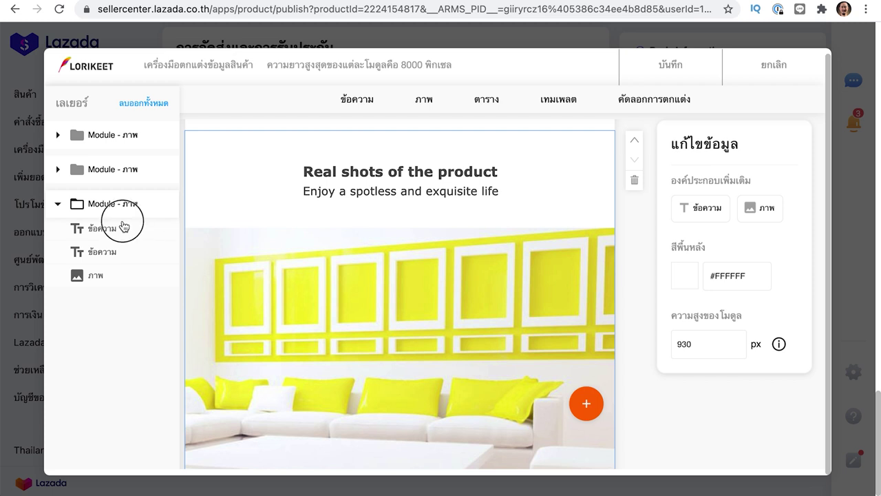
{"action": "left_click", "coordinate": [93, 254]}
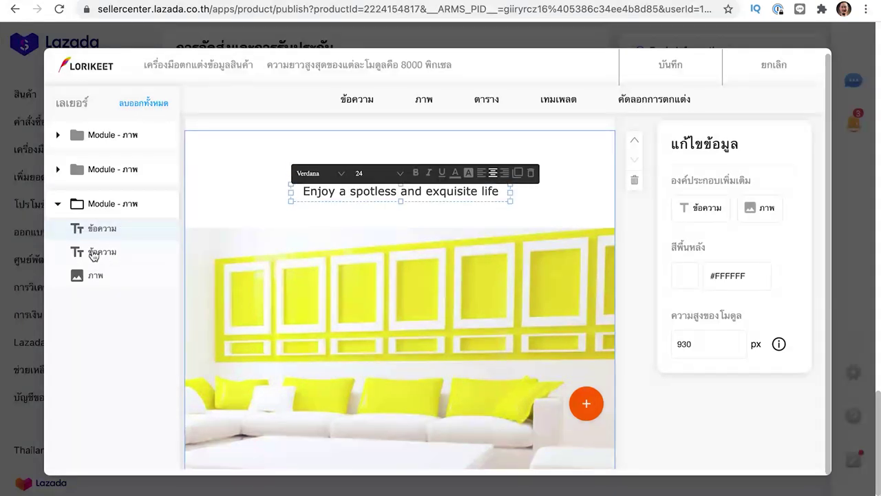
{"action": "left_click", "coordinate": [134, 278]}
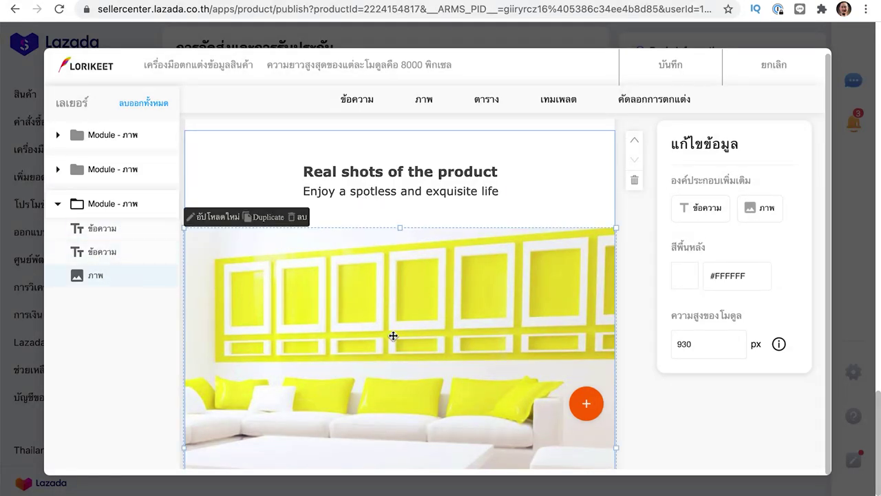
{"action": "scroll", "coordinate": [442, 316], "scroll_direction": "down", "scroll_amount": 3}
{"action": "scroll", "coordinate": [443, 316], "scroll_direction": "up", "scroll_amount": 4}
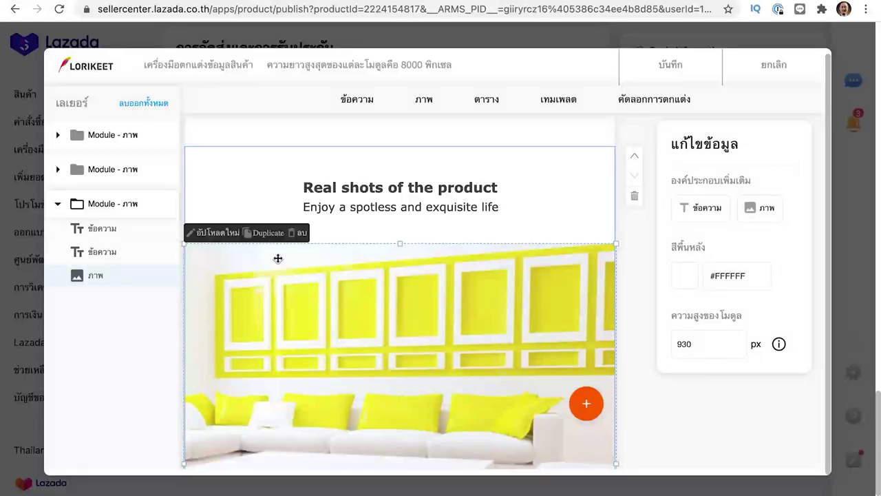
- Replace the third module's heading "Real shots of the product" with "เหมาะกับห้องนั่งเล่น"
{"action": "left_click", "coordinate": [121, 236]}
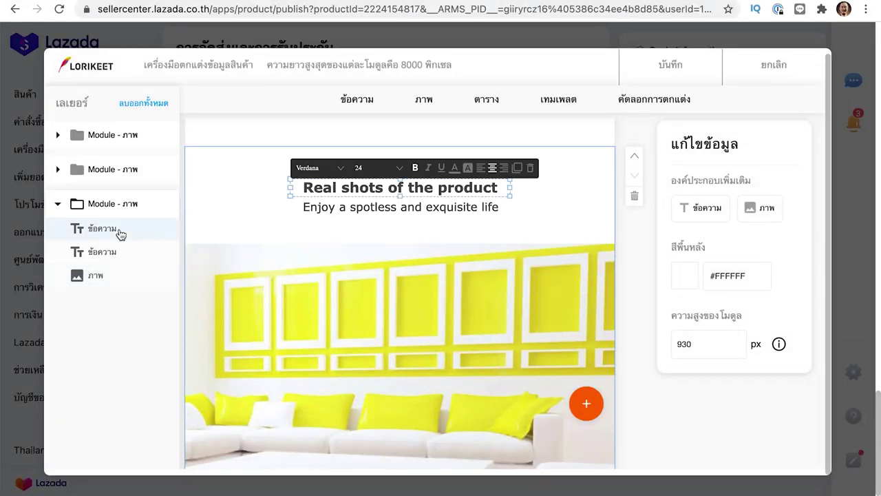
{"action": "double_click", "coordinate": [352, 192]}
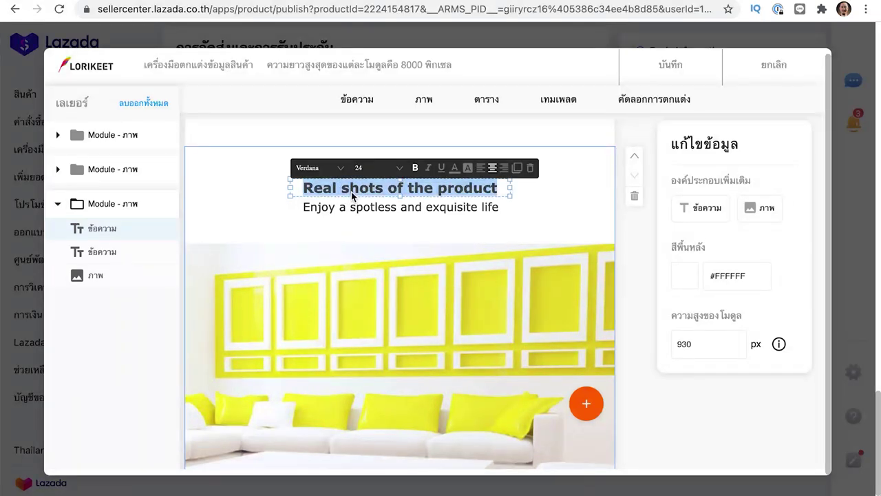
{"action": "key", "text": "BackSpace"}
{"action": "type", "text": "เหมาะกับห้องนั่งเล่น"}
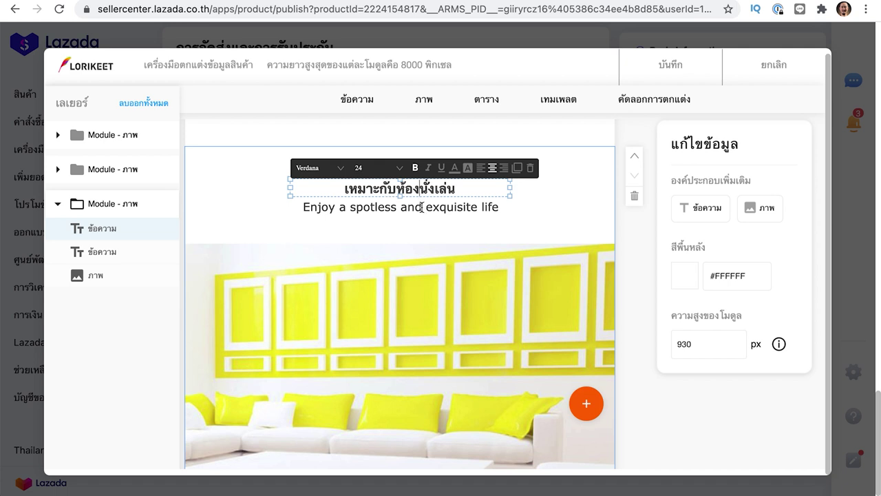
{"action": "double_click", "coordinate": [422, 208]}
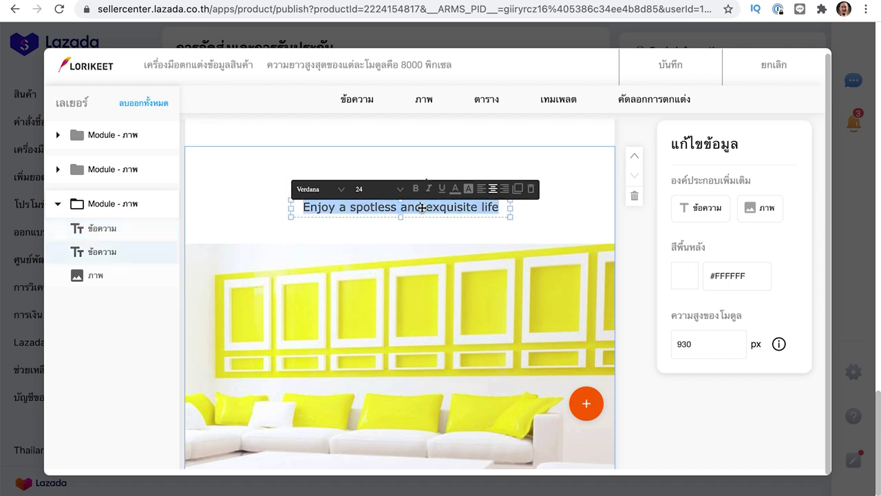
{"action": "left_click", "coordinate": [422, 207]}
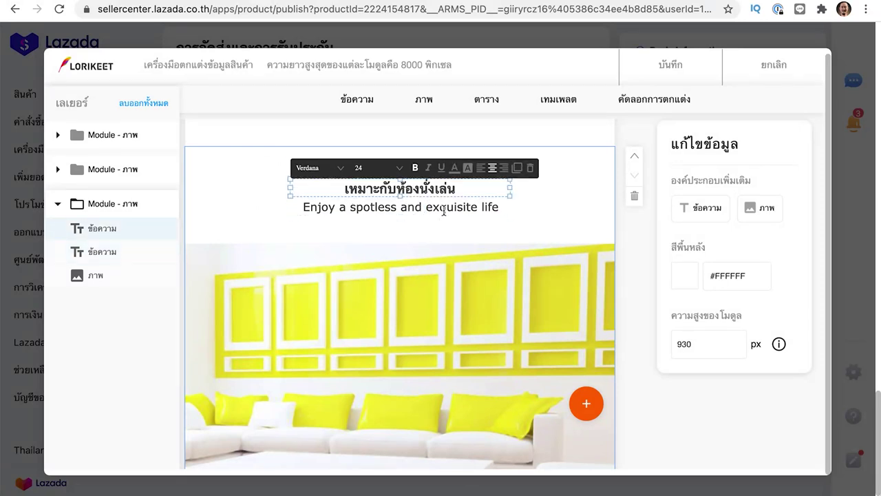
{"action": "left_click", "coordinate": [445, 210]}
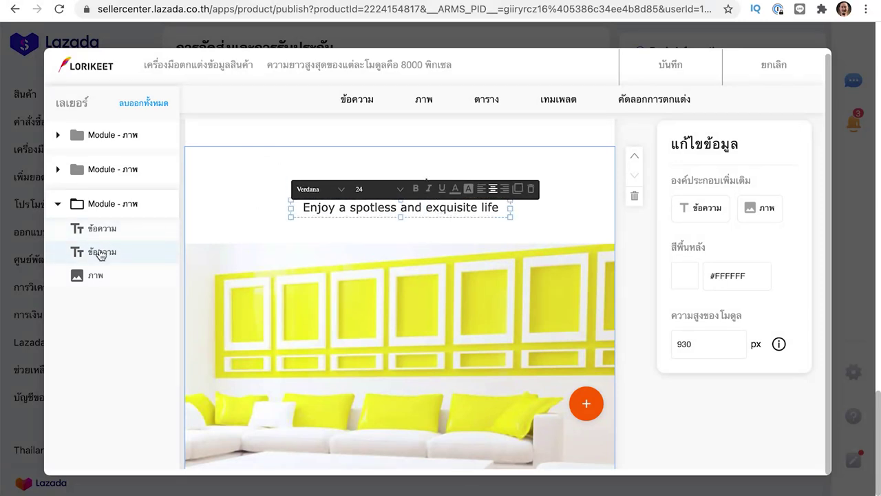
{"action": "double_click", "coordinate": [411, 212]}
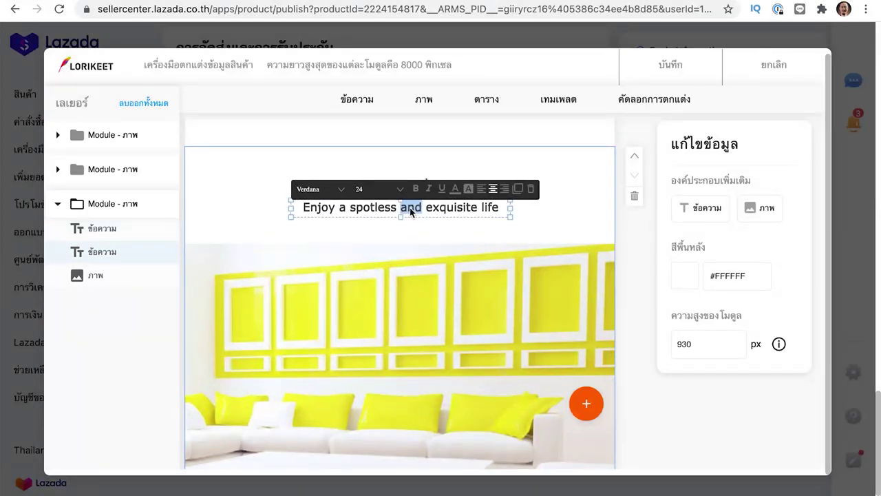
{"action": "left_click", "coordinate": [121, 228]}
{"action": "left_click", "coordinate": [108, 252]}
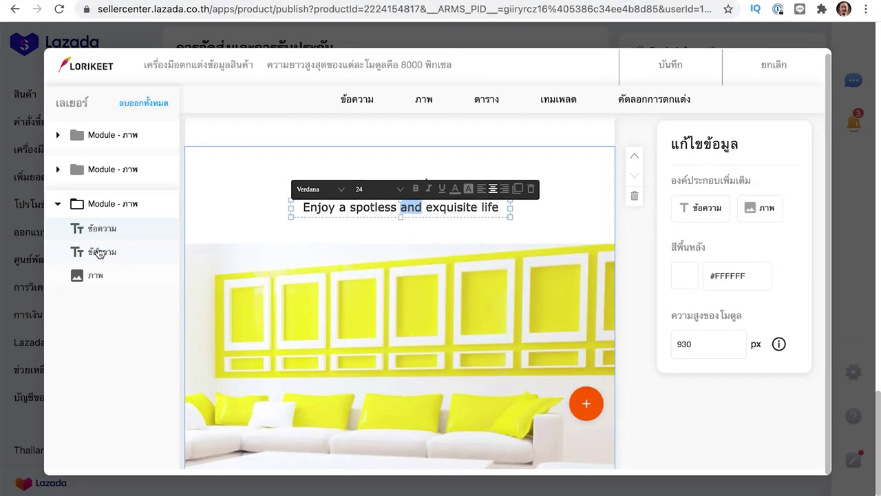
{"action": "left_click", "coordinate": [375, 181]}
{"action": "double_click", "coordinate": [376, 182]}
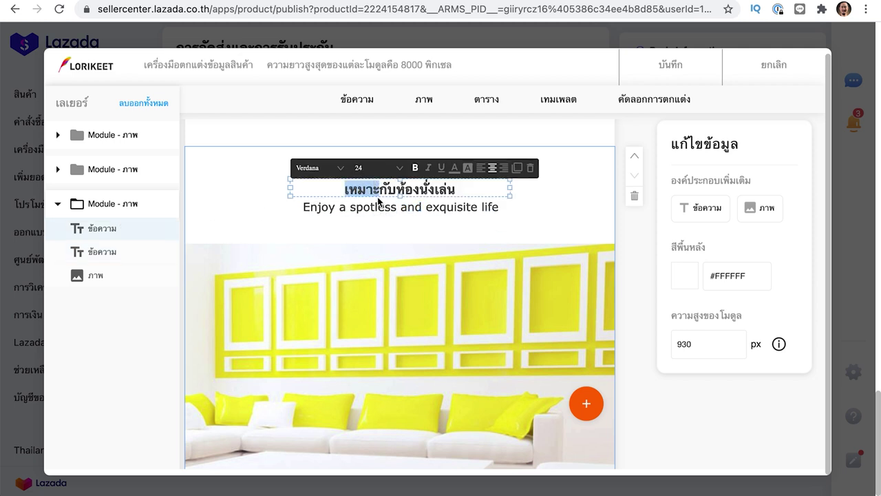
- Replace the subtitle "Enjoy a spotless and exquisite life" with "ดีไซน์ เรียบหรู เหมาะกับทุกห้องนั่งเล่น"
{"action": "left_click", "coordinate": [441, 207]}
{"action": "type", "text": "on"}
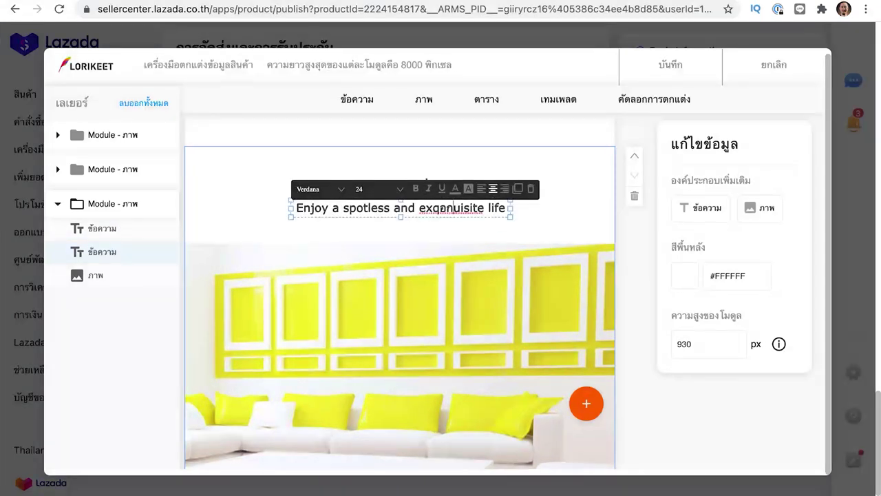
{"action": "key", "text": "BackSpace"}
{"action": "key", "text": "BackSpace"}
{"action": "key", "text": "BackSpace"}
{"action": "key", "text": "BackSpace"}
{"action": "key", "text": "BackSpace"}
{"action": "key", "text": "BackSpace"}
{"action": "key", "text": "BackSpace"}
{"action": "key", "text": "BackSpace"}
{"action": "key", "text": "BackSpace"}
{"action": "key", "text": "BackSpace"}
{"action": "key", "text": "BackSpace"}
{"action": "key", "text": "BackSpace"}
{"action": "key", "text": "BackSpace"}
{"action": "key", "text": "BackSpace"}
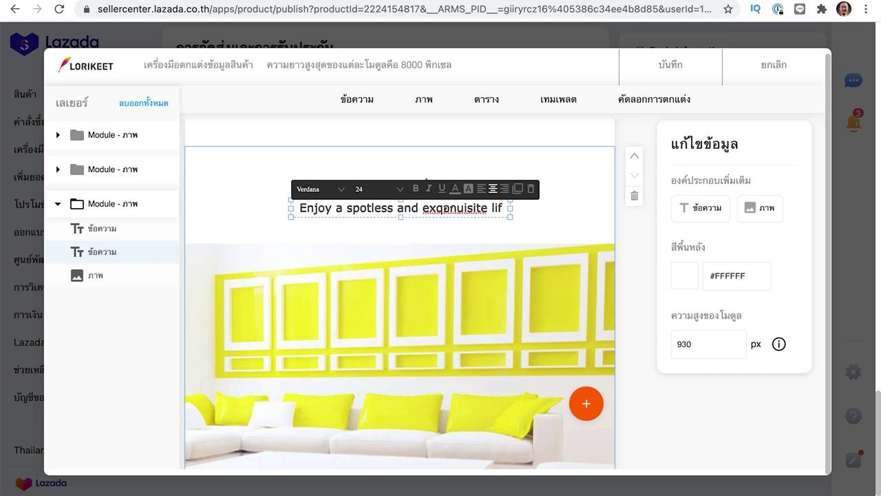
{"action": "key", "text": "BackSpace"}
{"action": "key", "text": "BackSpace"}
{"action": "key", "text": "BackSpace"}
{"action": "key", "text": "BackSpace"}
{"action": "key", "text": "BackSpace"}
{"action": "key", "text": "BackSpace"}
{"action": "key", "text": "BackSpace"}
{"action": "key", "text": "BackSpace"}
{"action": "key", "text": "BackSpace"}
{"action": "key", "text": "BackSpace"}
{"action": "key", "text": "BackSpace"}
{"action": "key", "text": "BackSpace"}
{"action": "key", "text": "BackSpace"}
{"action": "key", "text": "BackSpace"}
{"action": "key", "text": "BackSpace"}
{"action": "key", "text": "BackSpace"}
{"action": "key", "text": "BackSpace"}
{"action": "key", "text": "BackSpace"}
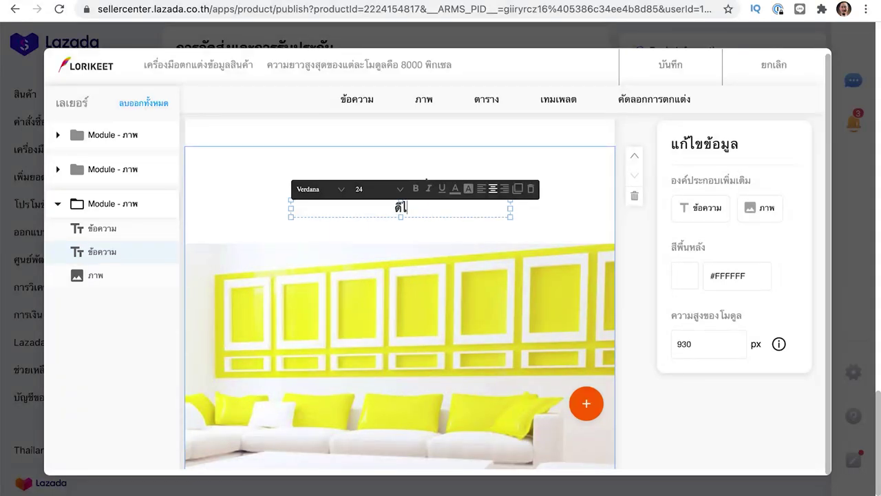
{"action": "type", "text": "ดีไซน์ เรียบหรู"}
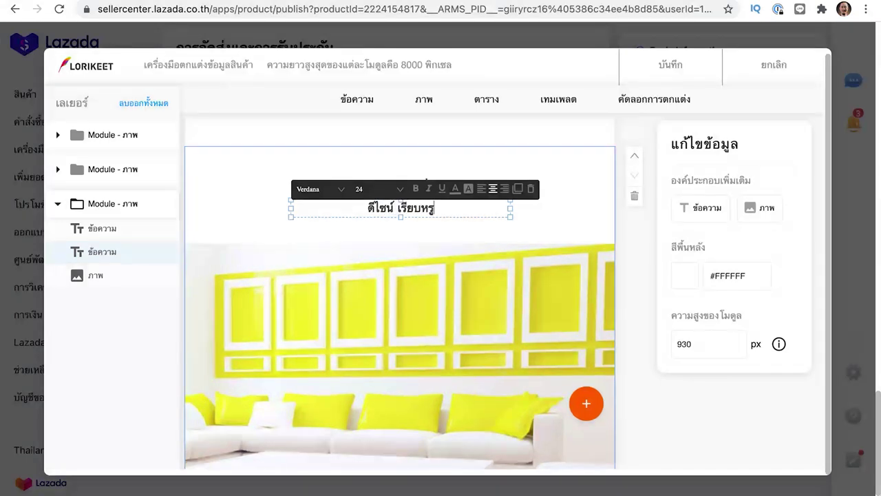
{"action": "type", "text": " เหมาะกับทุกท"}
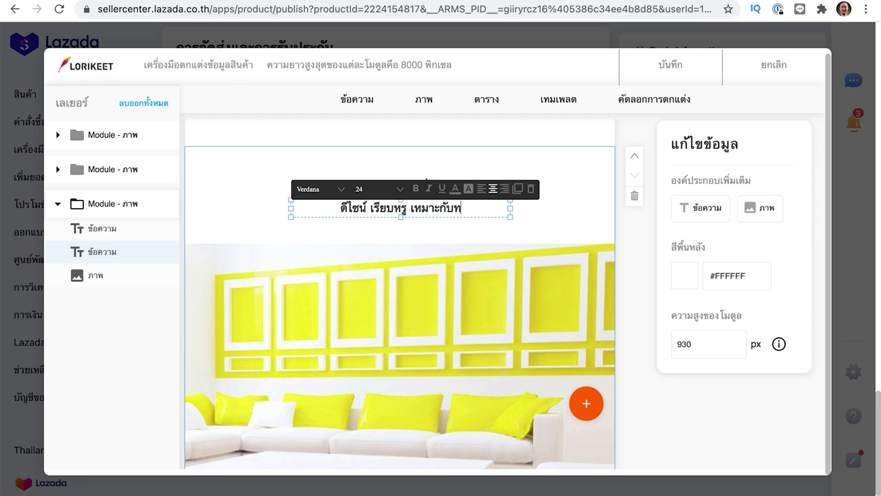
{"action": "type", "text": "้องนั่งเ"}
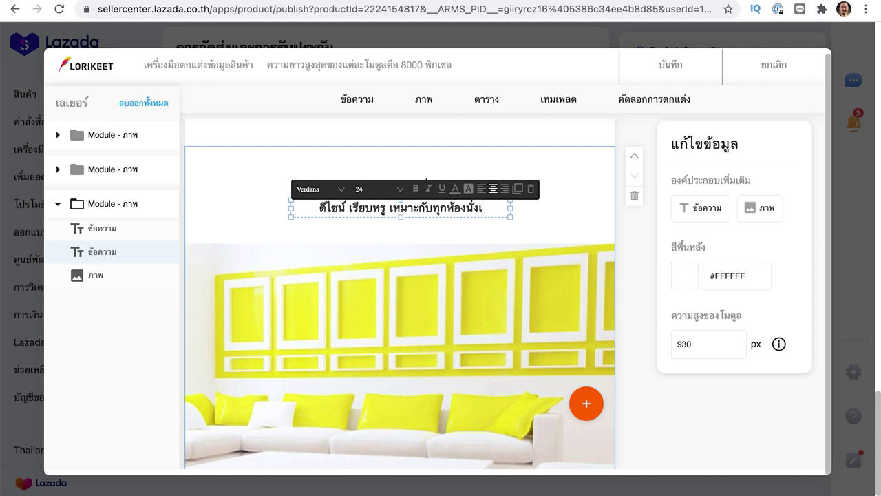
{"action": "type", "text": "ล่น"}
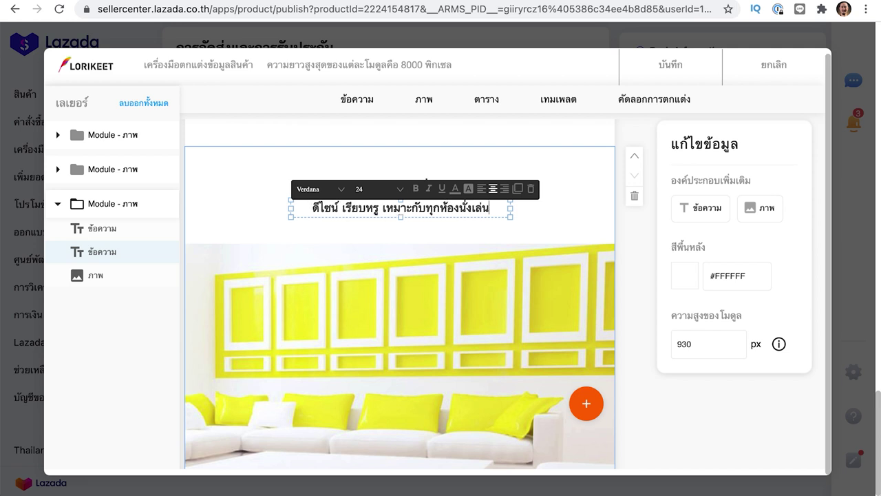
{"action": "left_click", "coordinate": [598, 219]}
- Open the file chooser for re-uploading the living-room image and cancel it without picking a file
{"action": "left_click", "coordinate": [451, 297]}
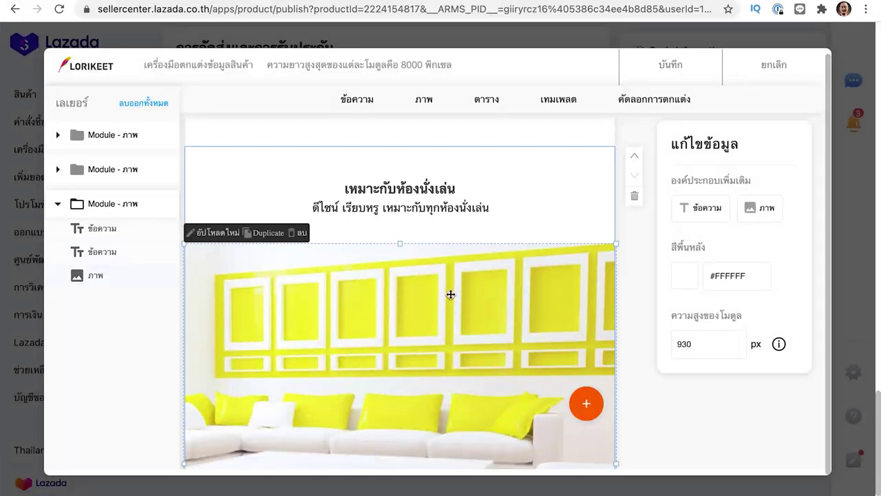
{"action": "scroll", "coordinate": [450, 294], "scroll_direction": "down", "scroll_amount": 2}
{"action": "scroll", "coordinate": [450, 295], "scroll_direction": "down", "scroll_amount": 2}
{"action": "scroll", "coordinate": [448, 294], "scroll_direction": "up", "scroll_amount": 2}
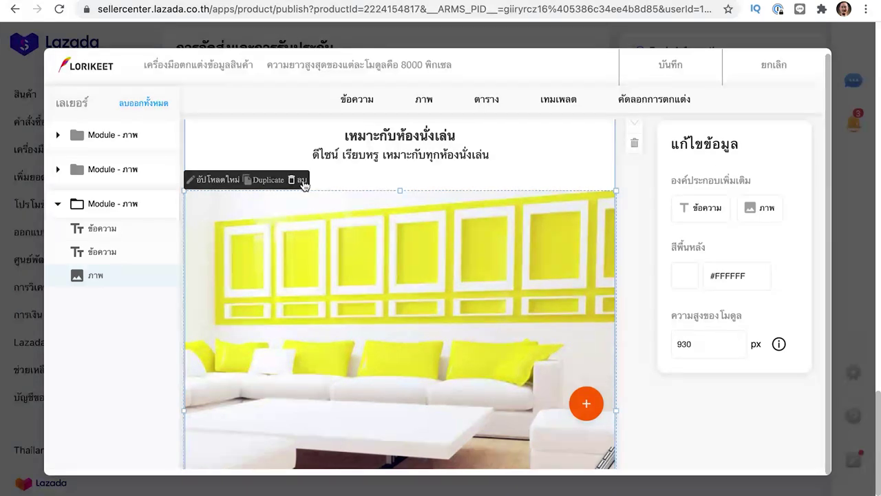
{"action": "left_click", "coordinate": [217, 183]}
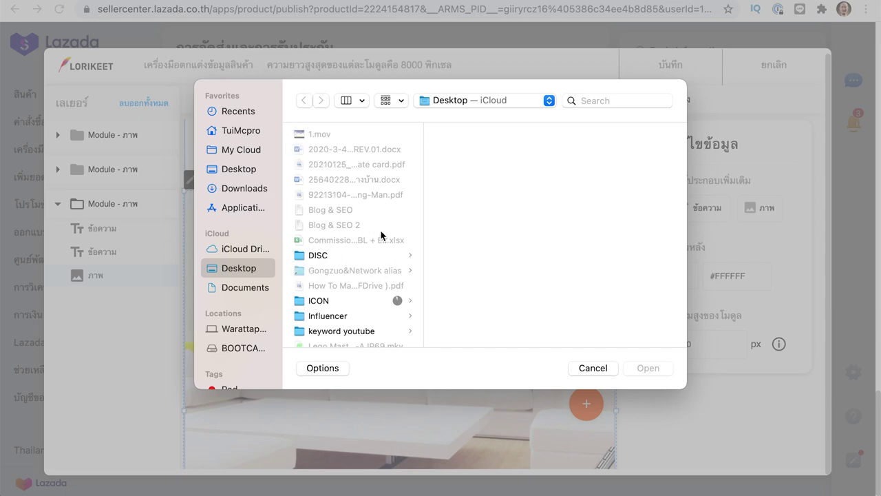
{"action": "left_click", "coordinate": [591, 366]}
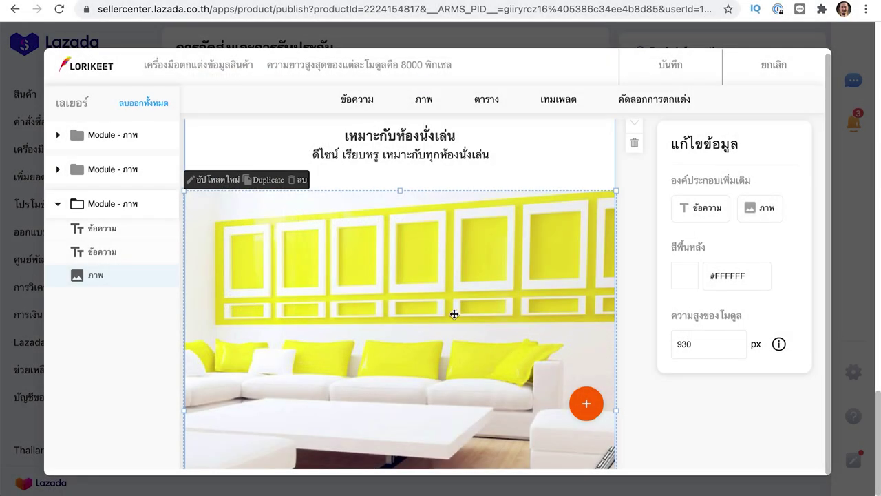
- Duplicate the living-room image in the third module and check the copy's placement over the original
{"action": "left_click", "coordinate": [268, 183]}
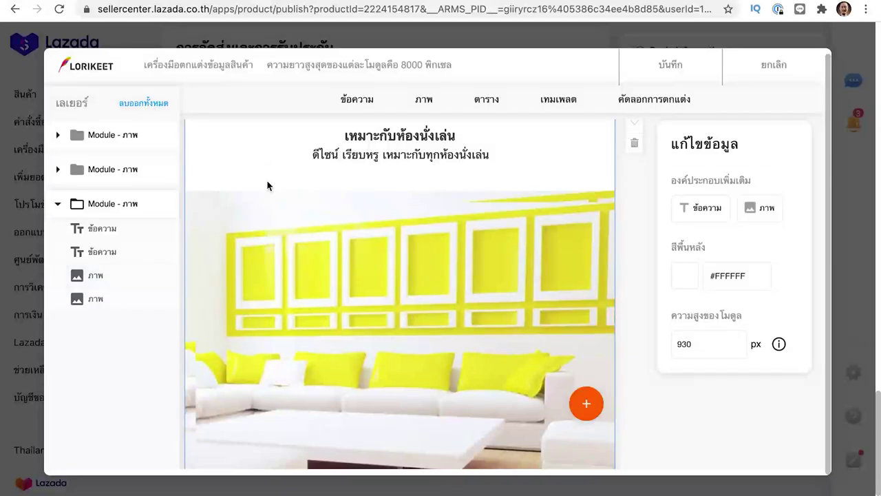
{"action": "scroll", "coordinate": [393, 293], "scroll_direction": "down", "scroll_amount": 5}
{"action": "scroll", "coordinate": [401, 297], "scroll_direction": "up", "scroll_amount": 5}
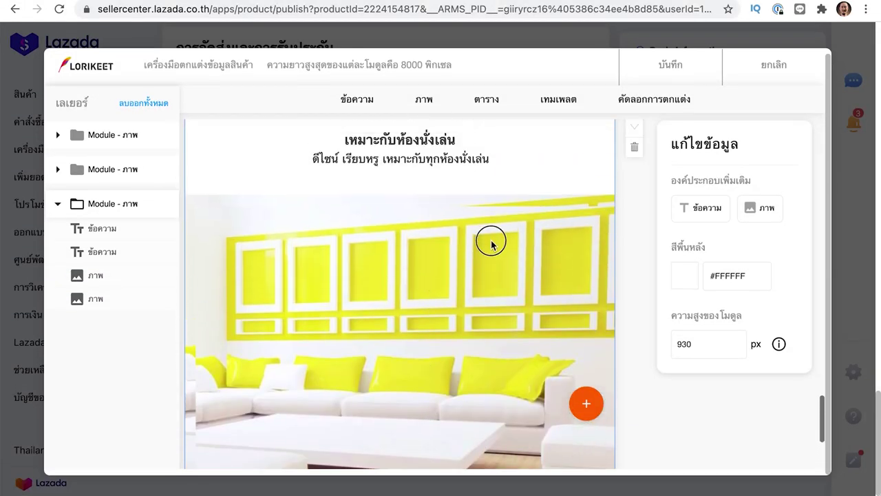
{"action": "scroll", "coordinate": [513, 181], "scroll_direction": "up", "scroll_amount": 3}
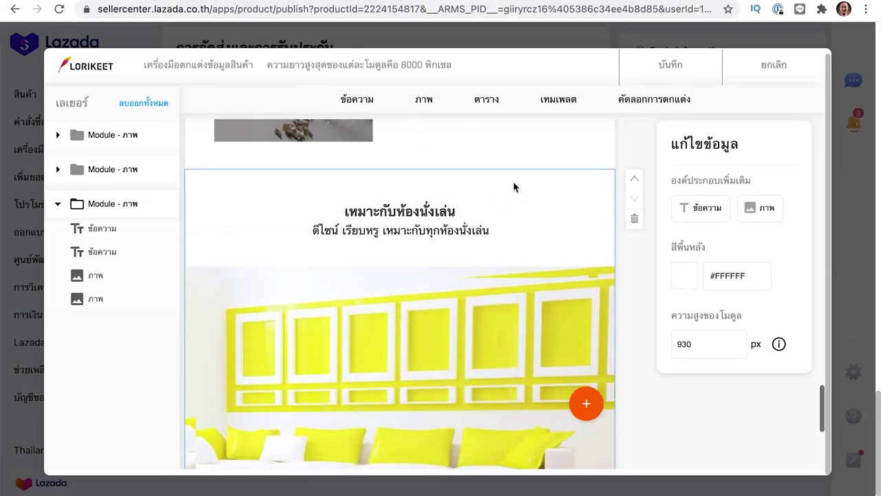
- Delete the duplicated living-room image from the third module, keeping the original image in place
{"action": "left_click", "coordinate": [421, 361]}
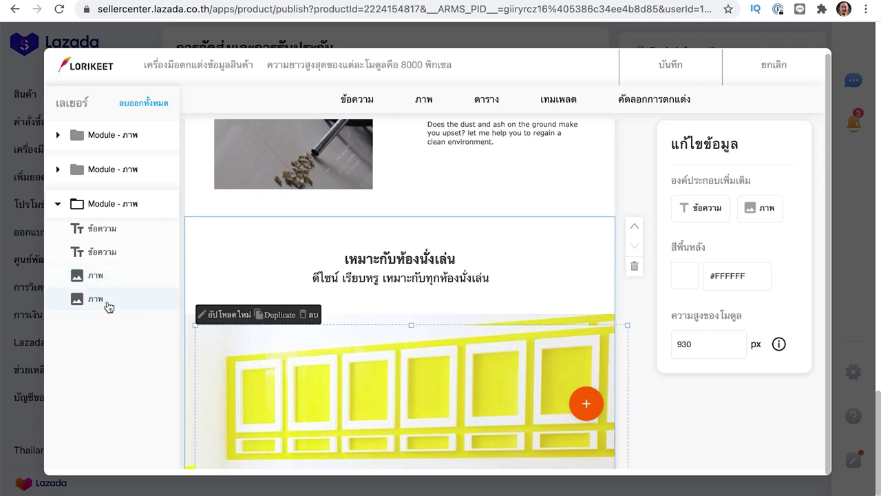
{"action": "left_click", "coordinate": [313, 314]}
{"action": "left_click", "coordinate": [351, 356]}
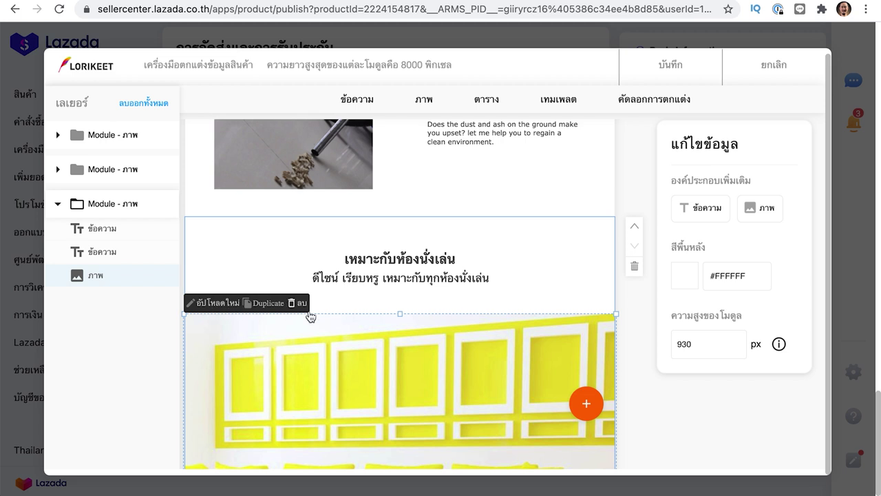
{"action": "scroll", "coordinate": [471, 349], "scroll_direction": "down", "scroll_amount": 2}
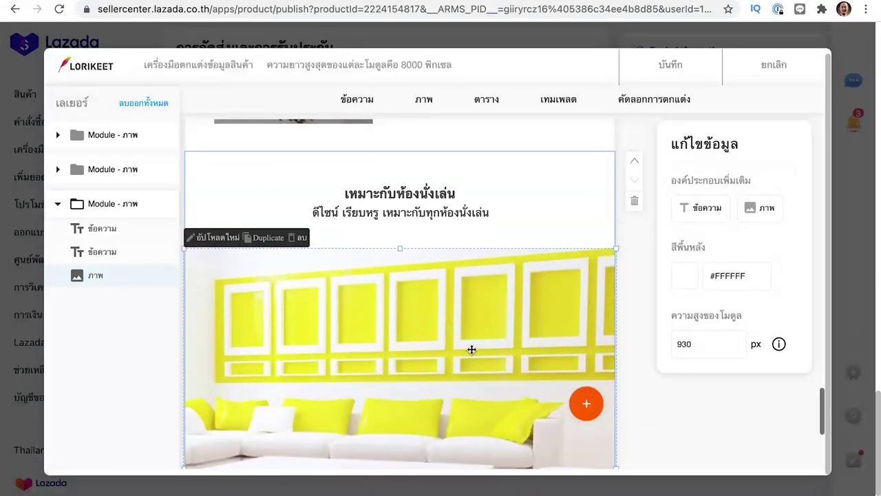
- Try the Lato, Courier New and Georgia fonts on the third module's subtitle
{"action": "left_click", "coordinate": [384, 208]}
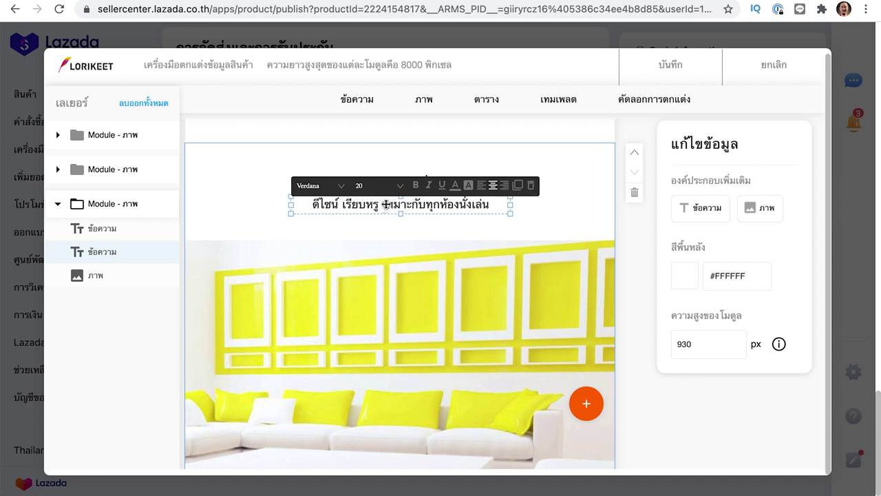
{"action": "triple_click", "coordinate": [342, 203]}
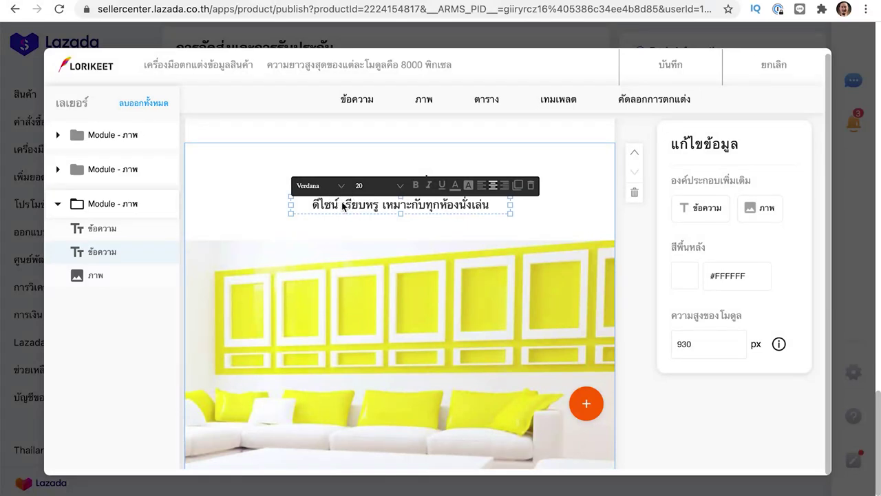
{"action": "left_click", "coordinate": [344, 186]}
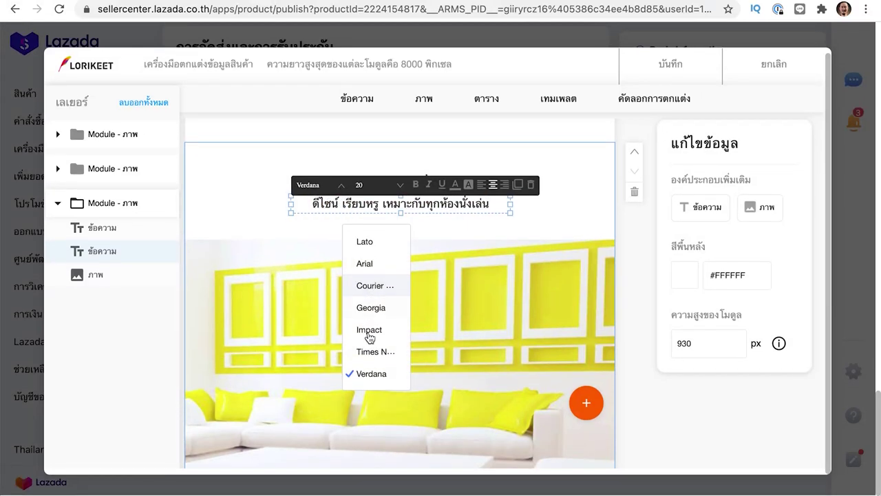
{"action": "left_click", "coordinate": [365, 242]}
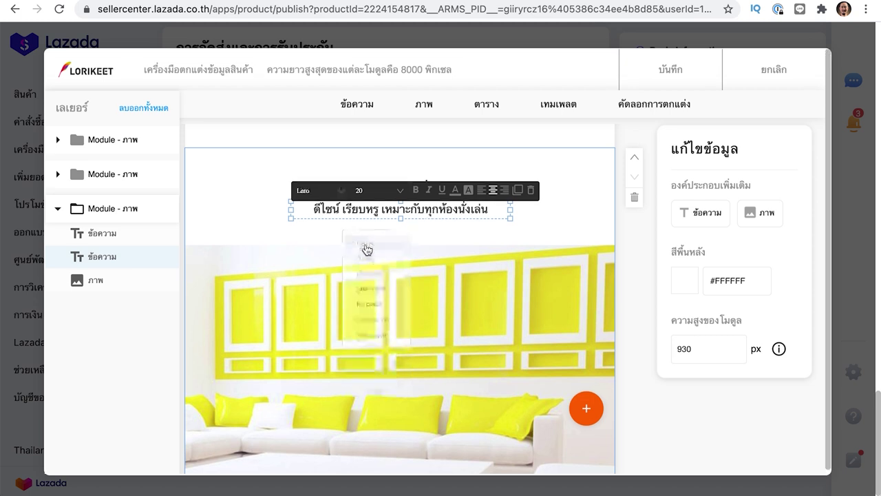
{"action": "left_click", "coordinate": [345, 192]}
{"action": "left_click", "coordinate": [366, 283]}
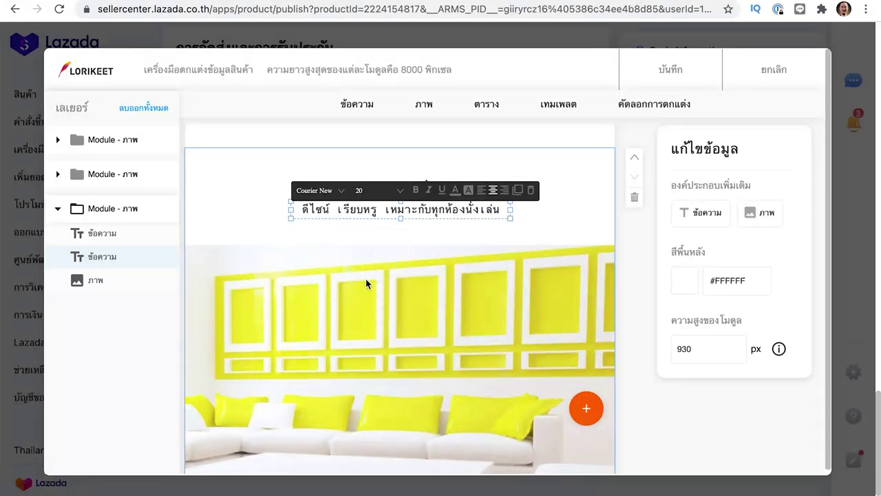
{"action": "left_click", "coordinate": [331, 196]}
{"action": "right_click", "coordinate": [366, 311]}
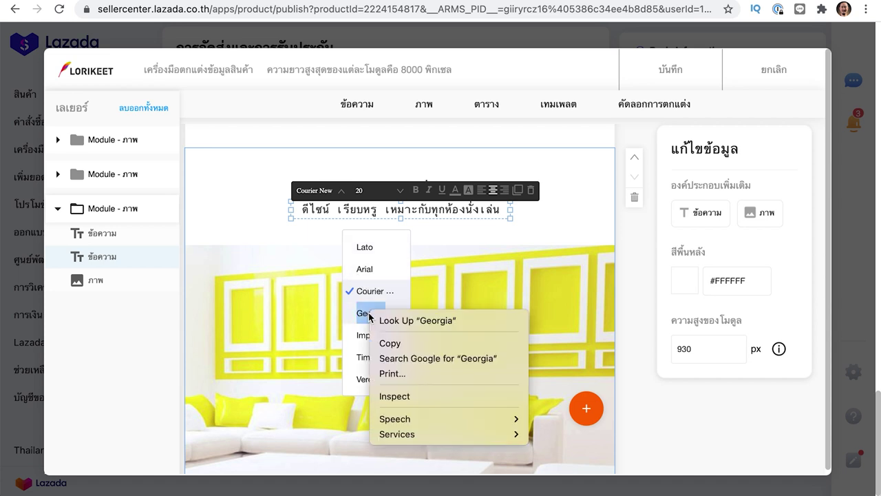
{"action": "left_click", "coordinate": [369, 321]}
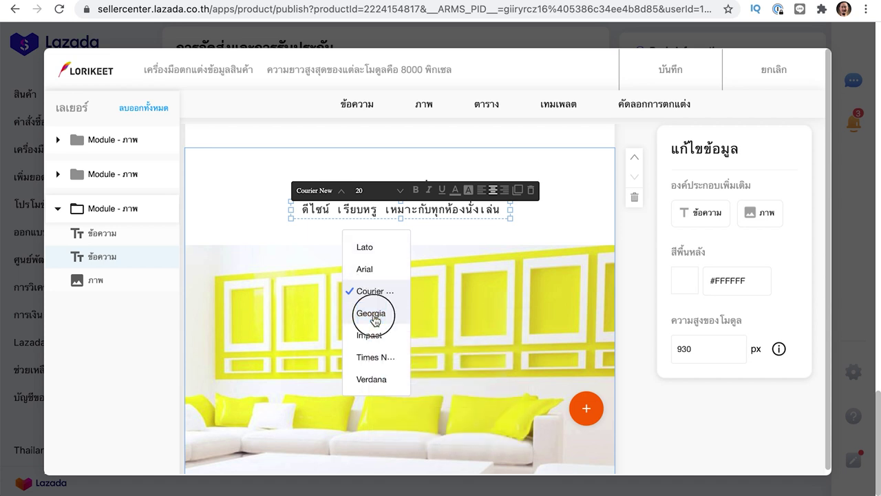
- Set the third module's subtitle font to Impact, try underlining it, and deselect the text
{"action": "left_click", "coordinate": [338, 191]}
{"action": "left_click", "coordinate": [378, 337]}
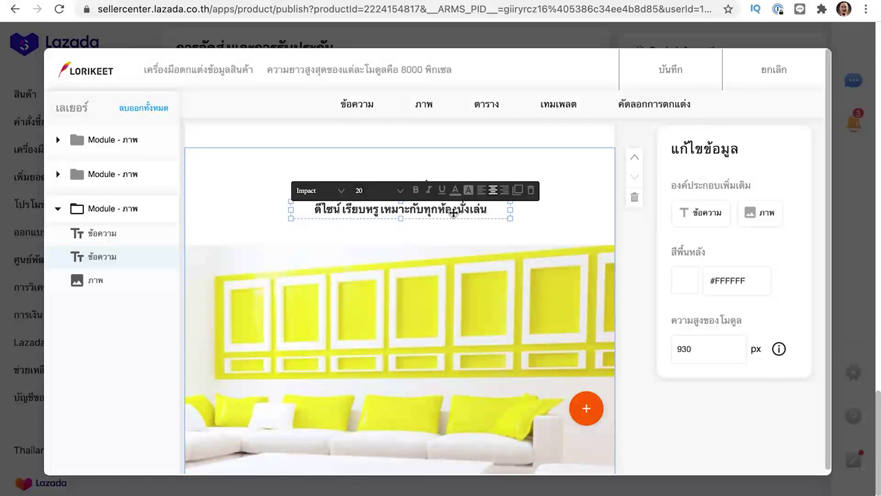
{"action": "left_click", "coordinate": [442, 193]}
{"action": "left_click", "coordinate": [442, 193]}
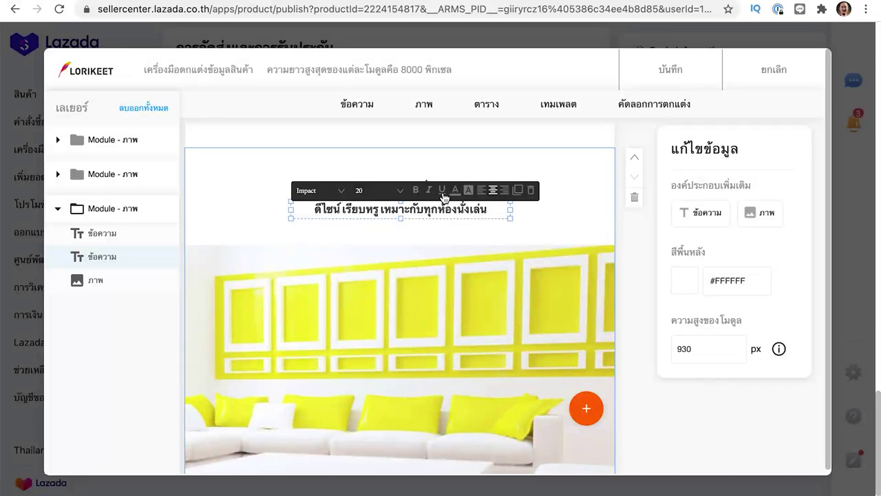
{"action": "left_click", "coordinate": [519, 245]}
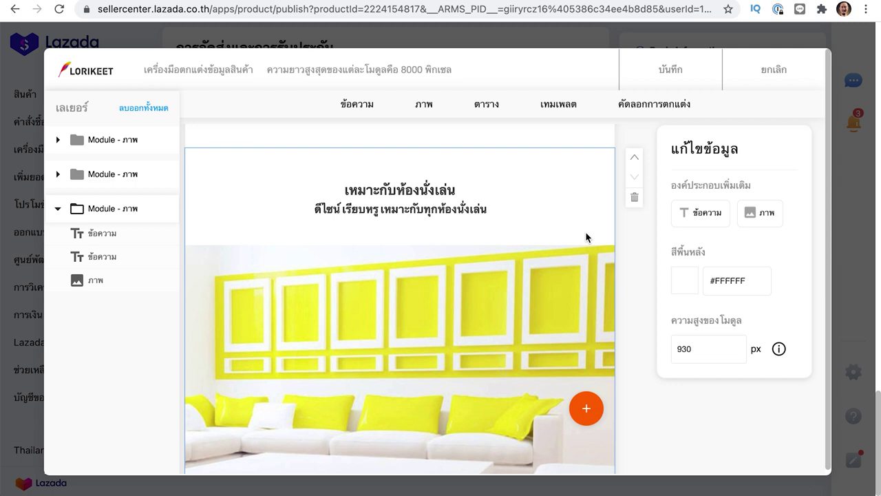
- Review the third module's layout from its heading and subtitle down to the bottom edge of the living-room image
{"action": "scroll", "coordinate": [585, 234], "scroll_direction": "down", "scroll_amount": 5}
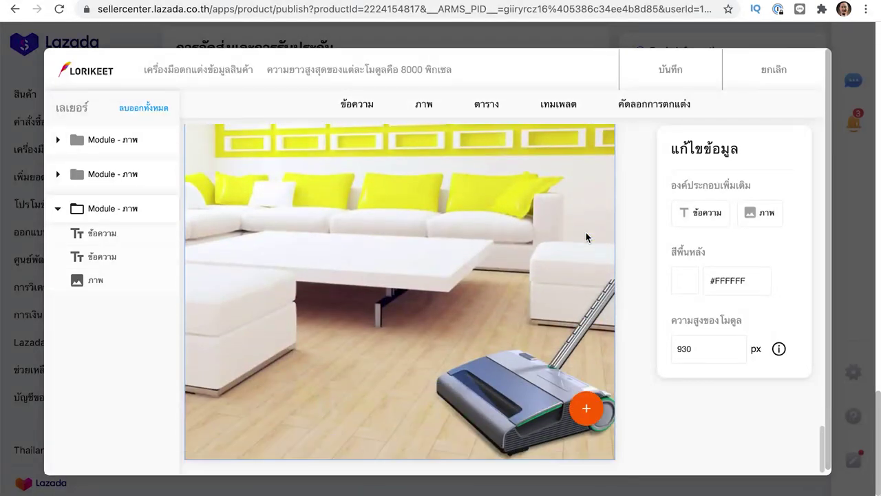
{"action": "scroll", "coordinate": [586, 233], "scroll_direction": "up", "scroll_amount": 5}
{"action": "scroll", "coordinate": [586, 233], "scroll_direction": "down", "scroll_amount": 5}
{"action": "scroll", "coordinate": [586, 232], "scroll_direction": "up", "scroll_amount": 5}
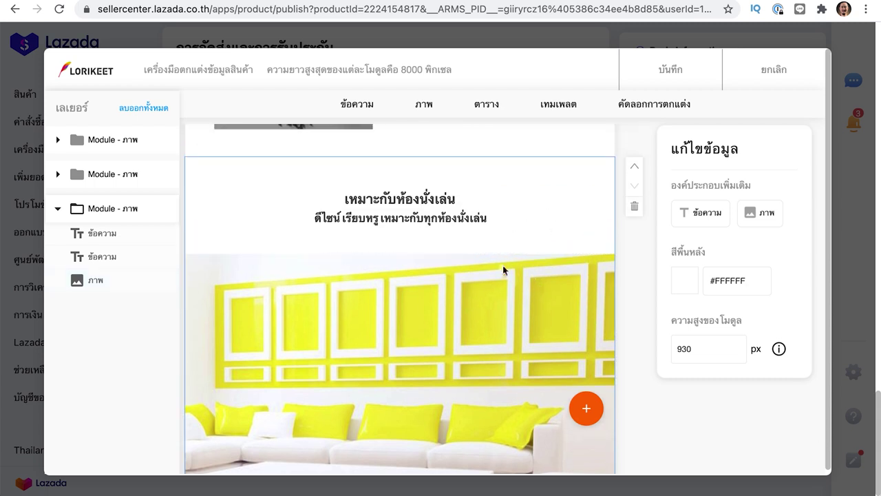
{"action": "scroll", "coordinate": [502, 330], "scroll_direction": "down", "scroll_amount": 5}
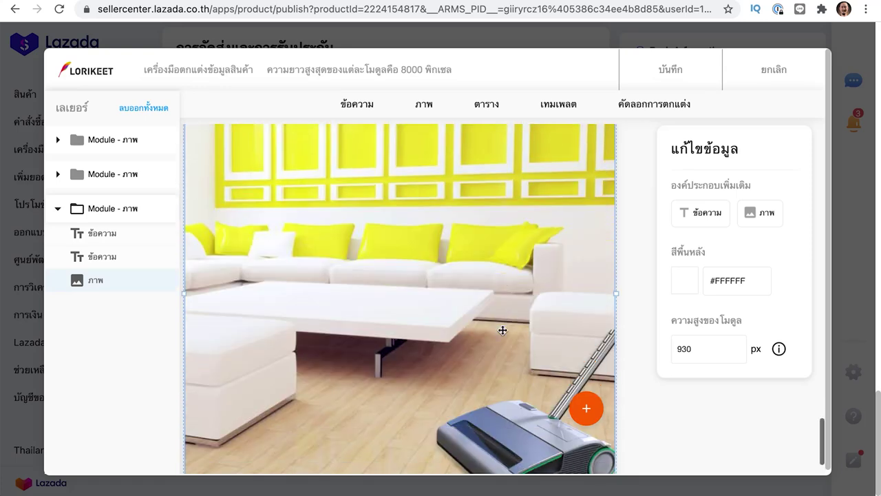
{"action": "scroll", "coordinate": [502, 331], "scroll_direction": "up", "scroll_amount": 5}
{"action": "scroll", "coordinate": [502, 330], "scroll_direction": "down", "scroll_amount": 5}
{"action": "scroll", "coordinate": [502, 330], "scroll_direction": "up", "scroll_amount": 5}
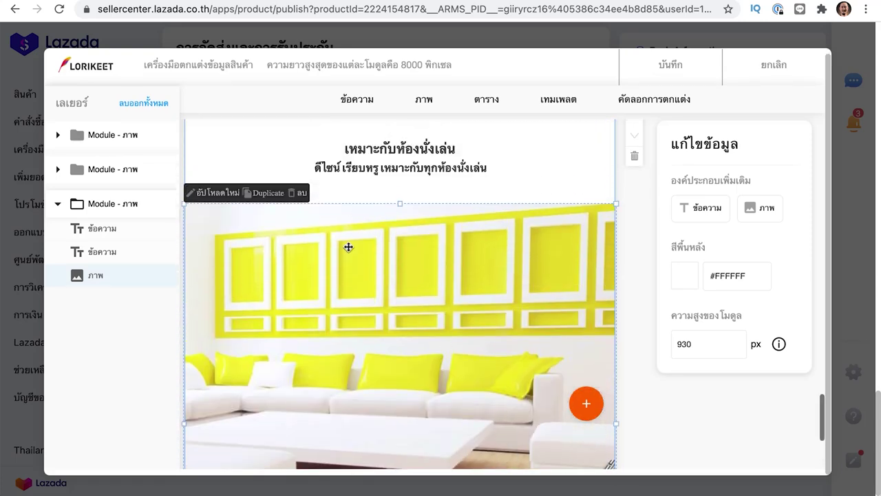
{"action": "scroll", "coordinate": [388, 305], "scroll_direction": "down", "scroll_amount": 3}
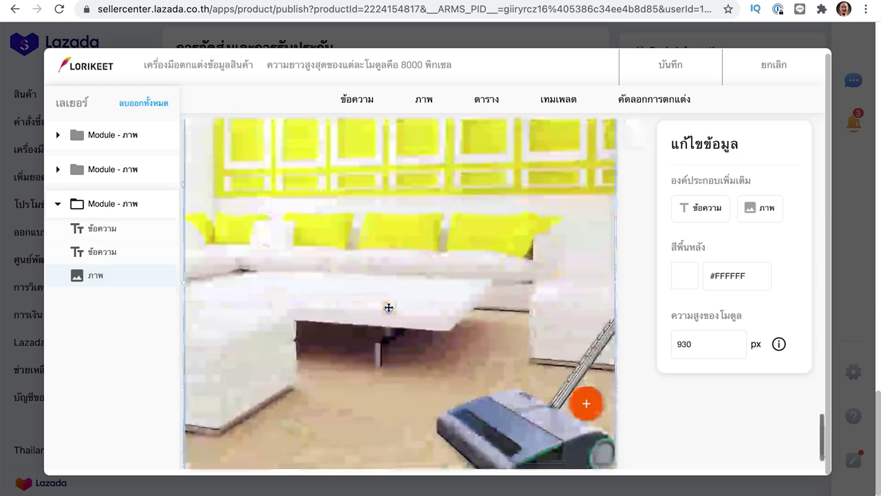
{"action": "scroll", "coordinate": [388, 308], "scroll_direction": "up", "scroll_amount": 3}
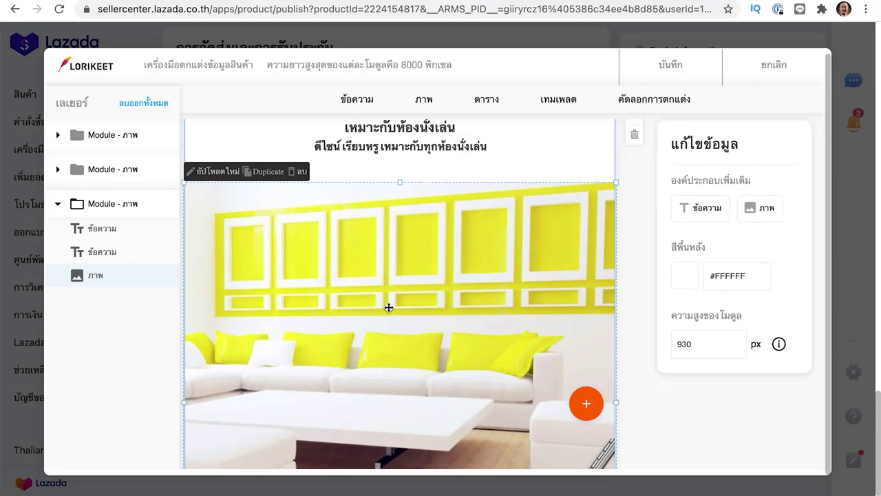
{"action": "scroll", "coordinate": [522, 309], "scroll_direction": "down", "scroll_amount": 1}
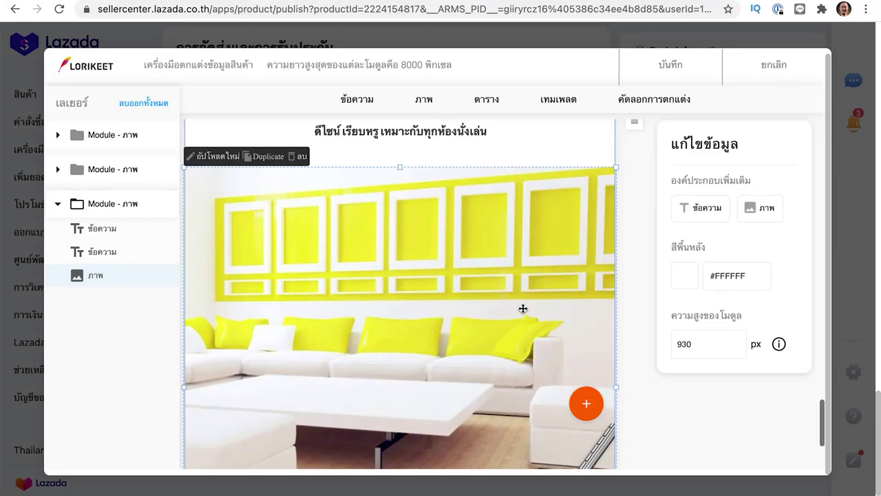
{"action": "scroll", "coordinate": [522, 308], "scroll_direction": "up", "scroll_amount": 2}
{"action": "scroll", "coordinate": [523, 308], "scroll_direction": "up", "scroll_amount": 1}
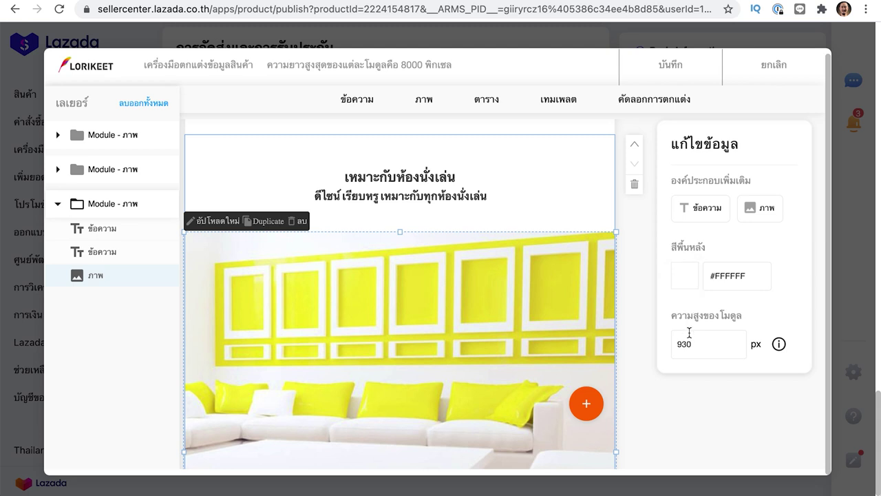
- Check the help note on the height limit for the third module
{"action": "left_click_drag", "start_coordinate": [750, 318], "coordinate": [673, 314]}
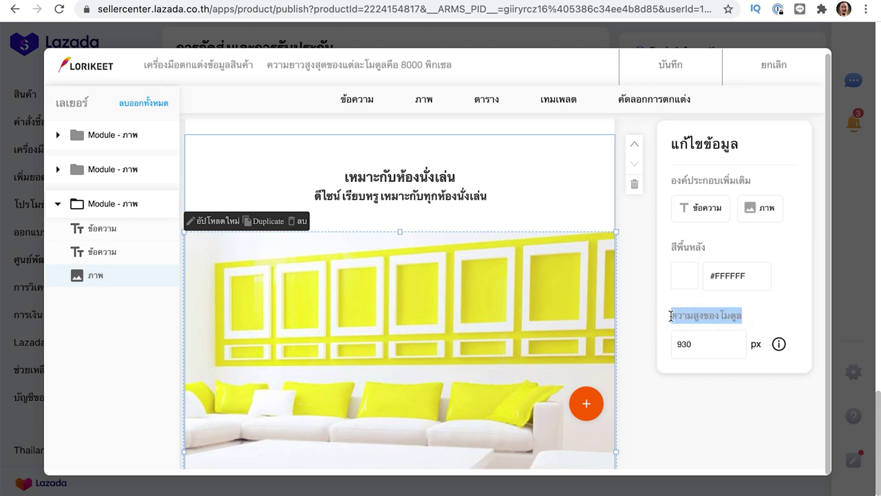
{"action": "left_click", "coordinate": [666, 343]}
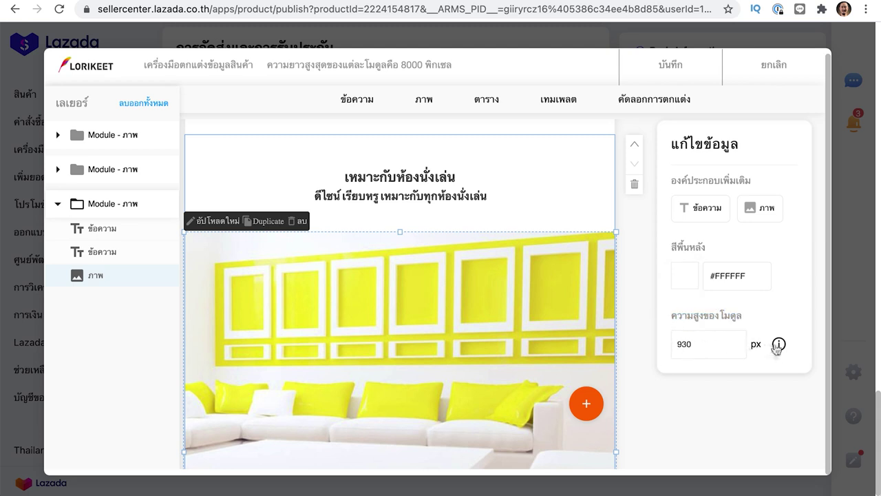
{"action": "mouse_move", "coordinate": [779, 344]}
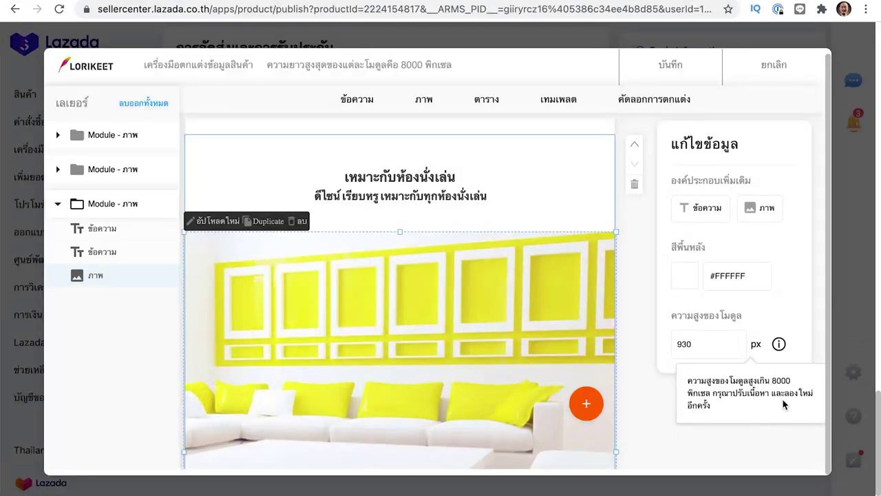
- Set the third module's height to 8000 px and inspect the space below the living-room image
{"action": "double_click", "coordinate": [702, 342]}
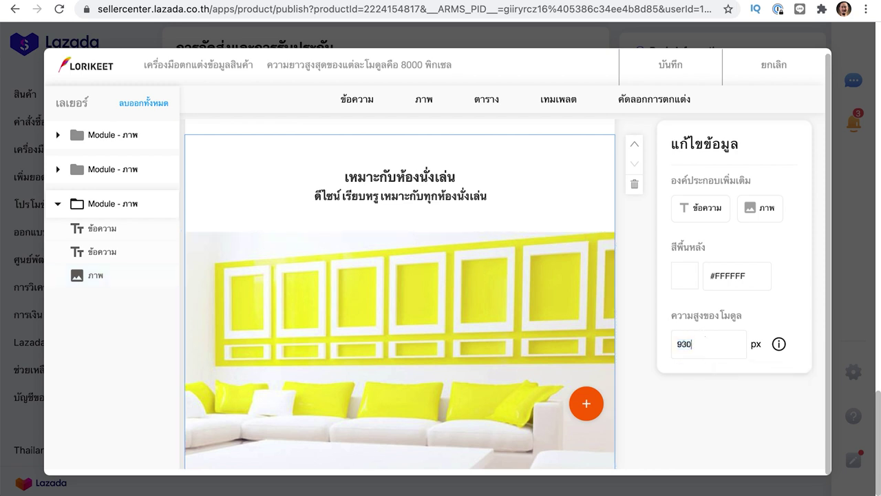
{"action": "key", "text": "BackSpace"}
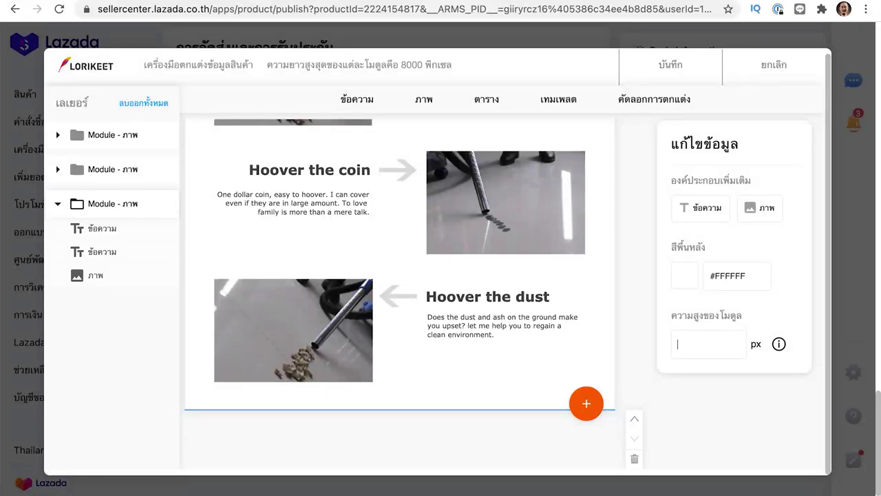
{"action": "type", "text": "8"}
{"action": "key", "text": "BackSpace"}
{"action": "type", "text": "8000"}
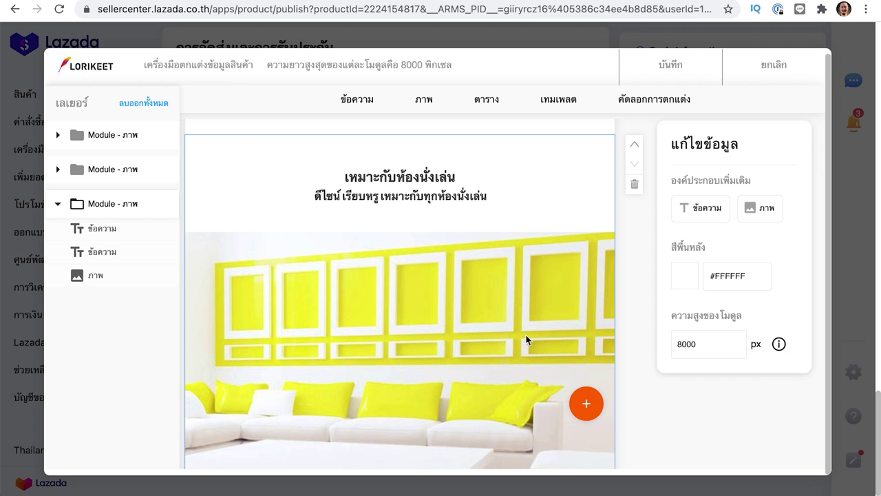
{"action": "scroll", "coordinate": [441, 331], "scroll_direction": "down", "scroll_amount": 10}
{"action": "scroll", "coordinate": [441, 336], "scroll_direction": "down", "scroll_amount": 10}
{"action": "scroll", "coordinate": [441, 336], "scroll_direction": "down", "scroll_amount": 5}
{"action": "scroll", "coordinate": [442, 336], "scroll_direction": "up", "scroll_amount": 5}
{"action": "scroll", "coordinate": [442, 336], "scroll_direction": "up", "scroll_amount": 10}
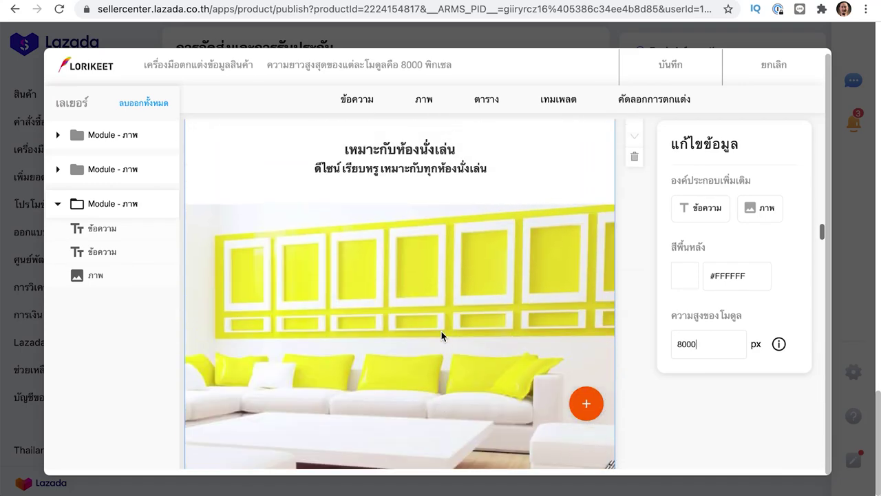
{"action": "scroll", "coordinate": [441, 335], "scroll_direction": "up", "scroll_amount": 3}
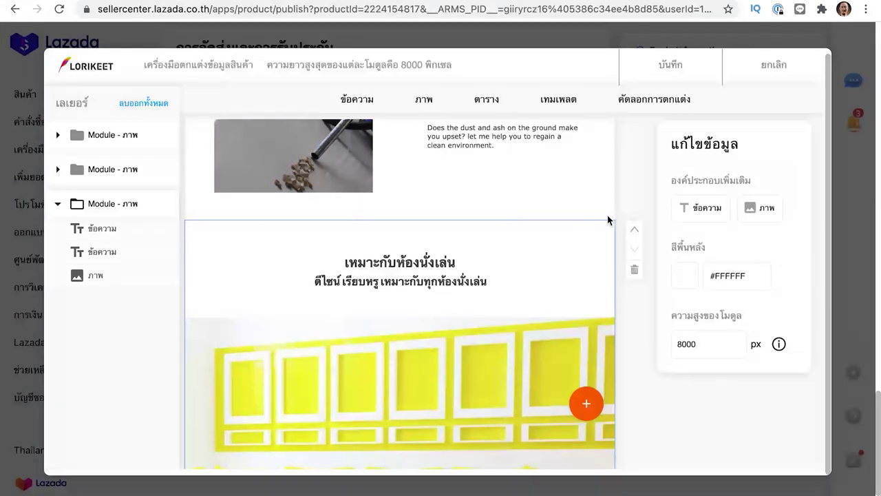
- Set the third module's height to 1000 px and check the space under the living-room image
{"action": "key", "text": "BackSpace"}
{"action": "key", "text": "BackSpace"}
{"action": "key", "text": "BackSpace"}
{"action": "key", "text": "BackSpace"}
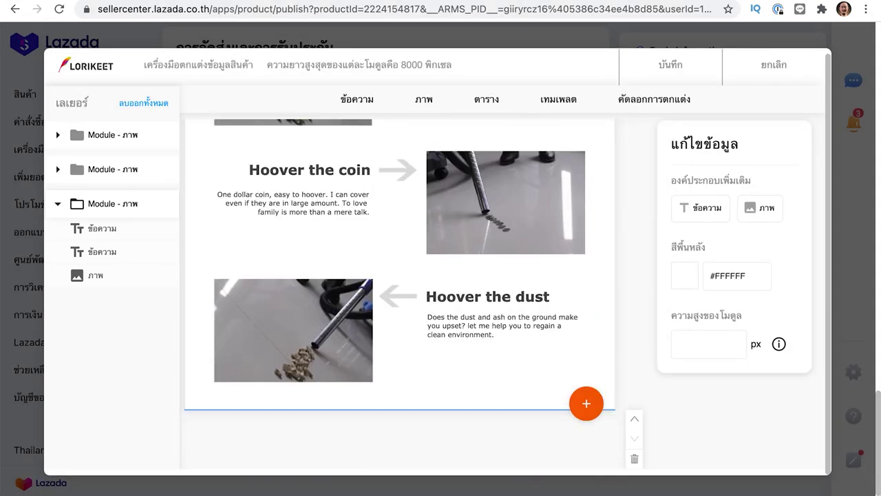
{"action": "type", "text": "1000"}
{"action": "scroll", "coordinate": [480, 333], "scroll_direction": "down", "scroll_amount": 5}
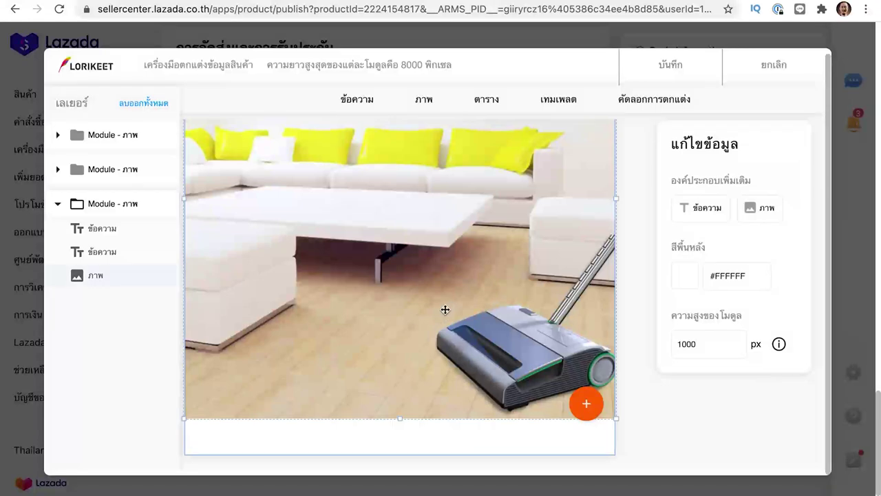
- Set the third module's height to 1500 px and look over the blank area beneath the living-room image
{"action": "double_click", "coordinate": [703, 347]}
{"action": "type", "text": "1500"}
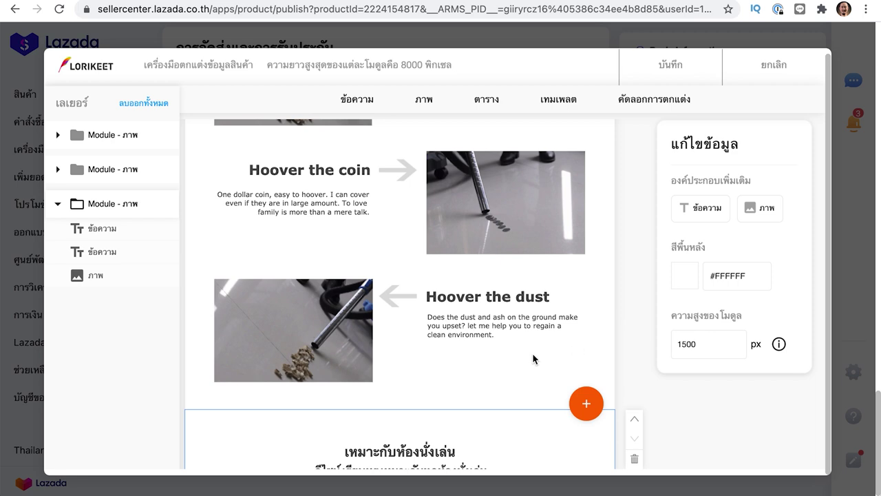
{"action": "scroll", "coordinate": [533, 352], "scroll_direction": "down", "scroll_amount": 10}
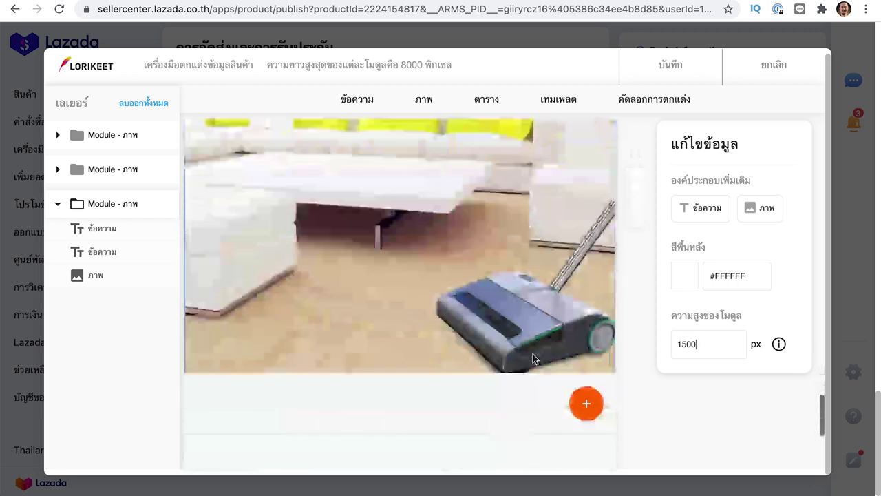
{"action": "scroll", "coordinate": [485, 296], "scroll_direction": "up", "scroll_amount": 4}
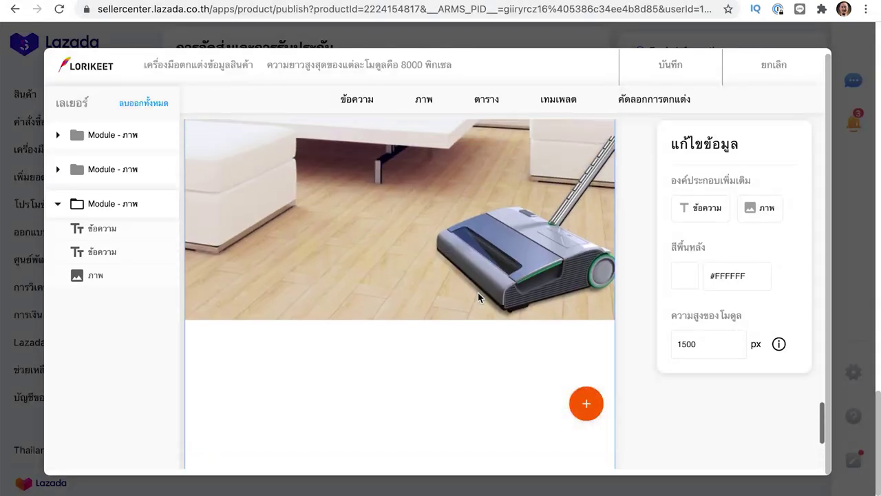
- Set the third module's height to 2000 px to make room for a second image
{"action": "double_click", "coordinate": [701, 342]}
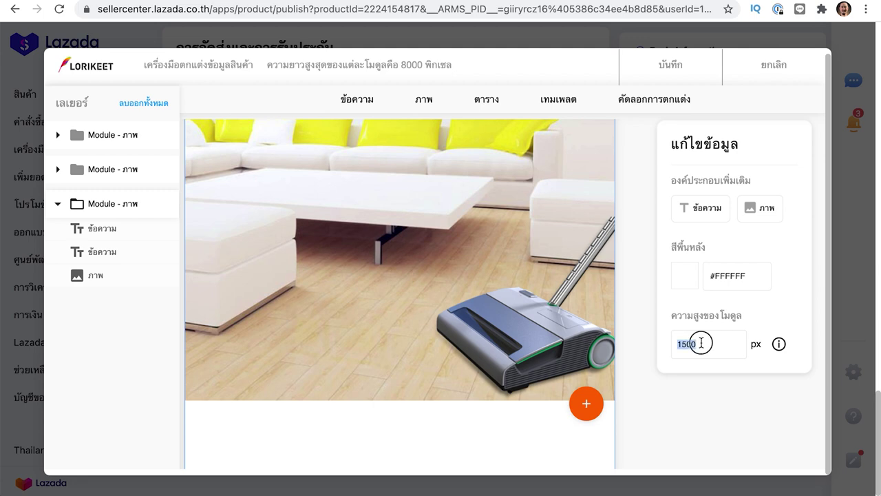
{"action": "type", "text": "2000"}
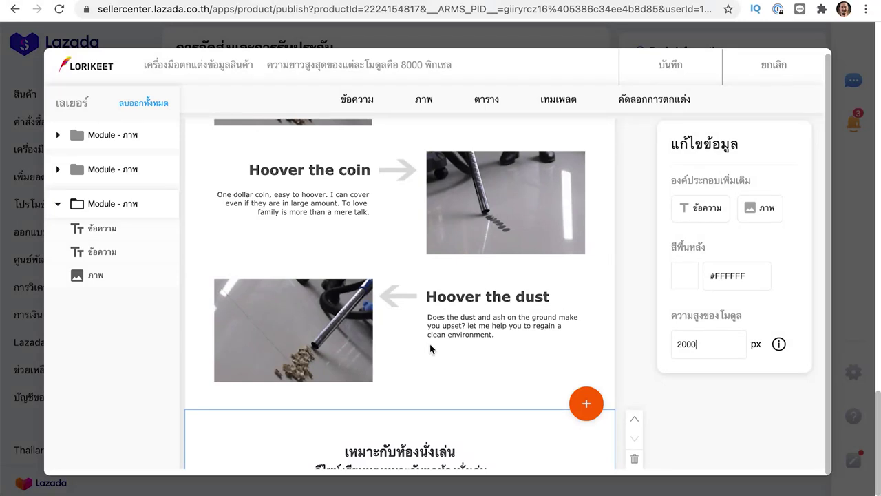
{"action": "scroll", "coordinate": [430, 345], "scroll_direction": "down", "scroll_amount": 5}
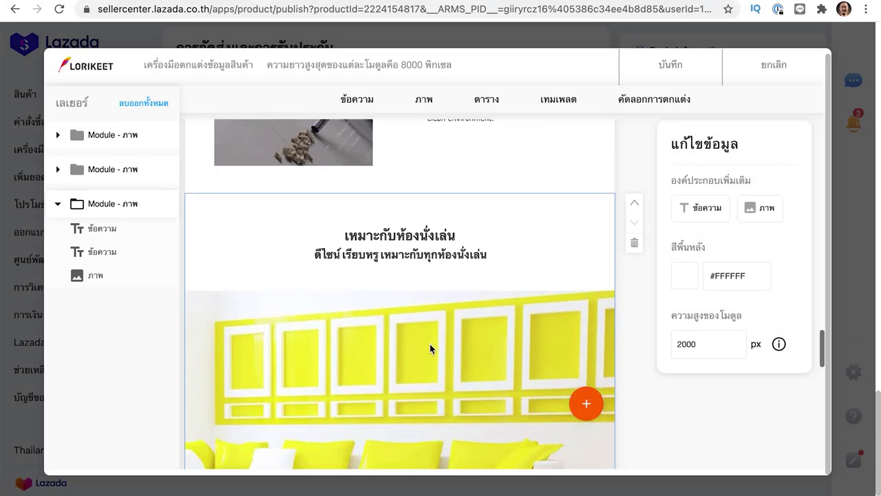
- Duplicate the living-room image in the third module and place the copy directly beneath the original, aligned with its edges
{"action": "left_click", "coordinate": [475, 304]}
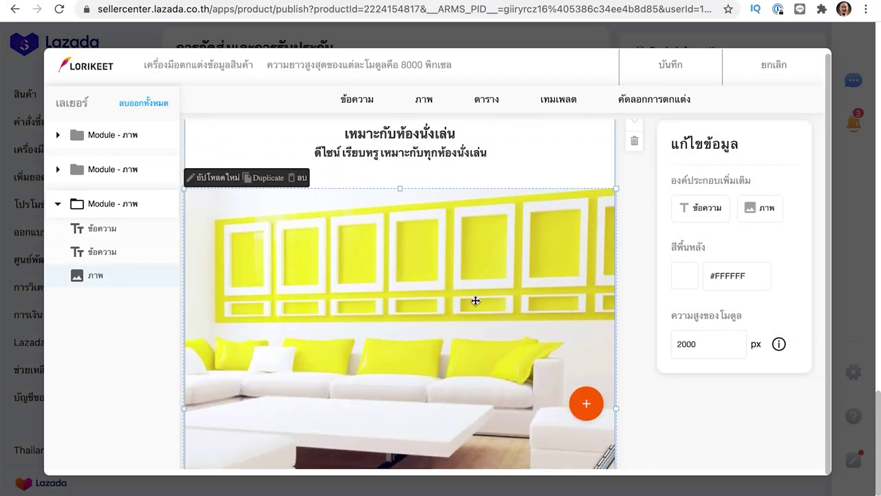
{"action": "left_click", "coordinate": [268, 179]}
{"action": "scroll", "coordinate": [417, 296], "scroll_direction": "down", "scroll_amount": 5}
{"action": "scroll", "coordinate": [393, 254], "scroll_direction": "up", "scroll_amount": 1}
{"action": "left_click_drag", "start_coordinate": [376, 226], "coordinate": [372, 355]}
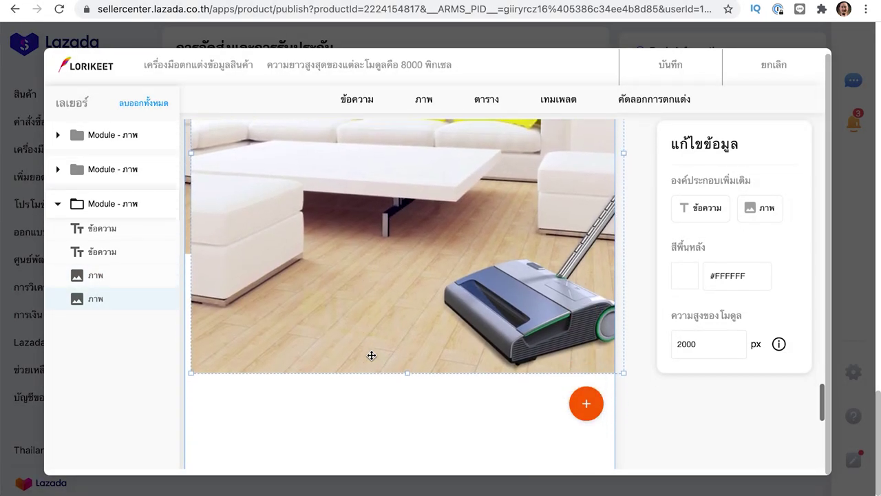
{"action": "scroll", "coordinate": [413, 216], "scroll_direction": "up", "scroll_amount": 3}
{"action": "left_click_drag", "start_coordinate": [423, 300], "coordinate": [427, 380]}
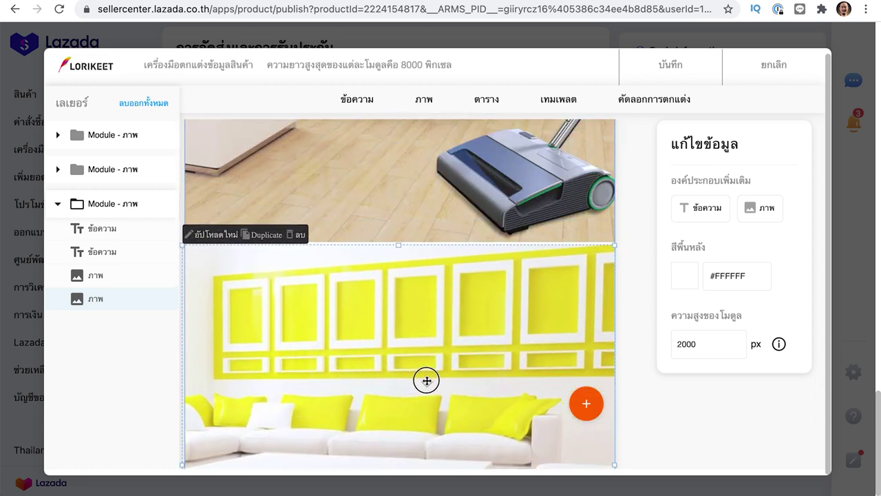
{"action": "scroll", "coordinate": [464, 269], "scroll_direction": "down", "scroll_amount": 2}
{"action": "scroll", "coordinate": [464, 269], "scroll_direction": "down", "scroll_amount": 3}
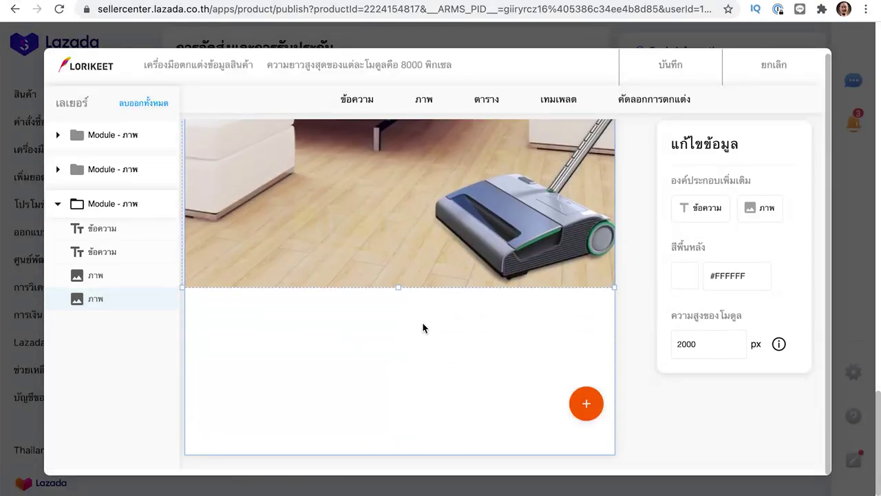
{"action": "scroll", "coordinate": [422, 322], "scroll_direction": "up", "scroll_amount": 3}
{"action": "scroll", "coordinate": [423, 323], "scroll_direction": "down", "scroll_amount": 3}
{"action": "scroll", "coordinate": [423, 323], "scroll_direction": "up", "scroll_amount": 3}
{"action": "scroll", "coordinate": [423, 323], "scroll_direction": "down", "scroll_amount": 2}
{"action": "left_click", "coordinate": [212, 330]}
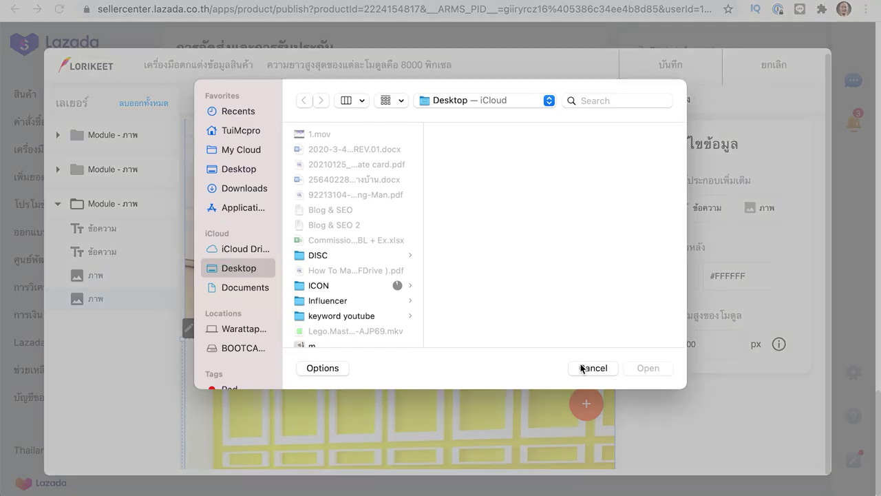
{"action": "left_click", "coordinate": [585, 367]}
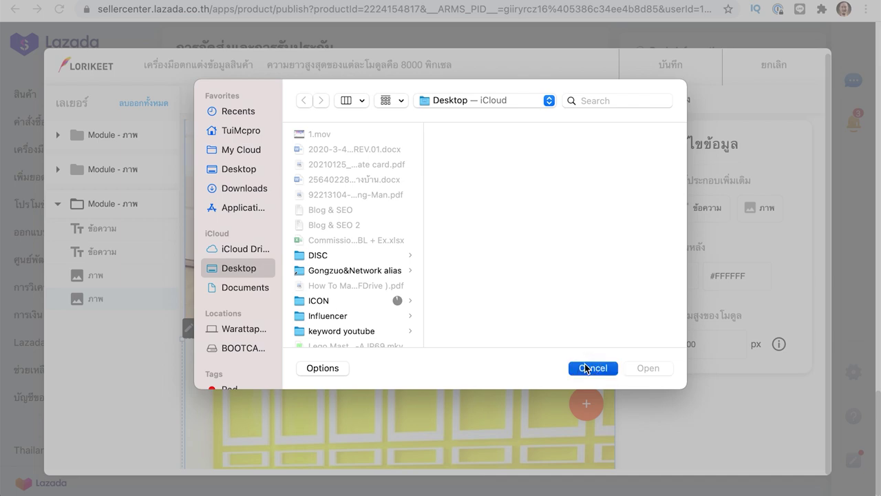
- Set the third module's height to 1690 px and check how the duplicated image ends at the module's lower edge
{"action": "scroll", "coordinate": [466, 370], "scroll_direction": "down", "scroll_amount": 3}
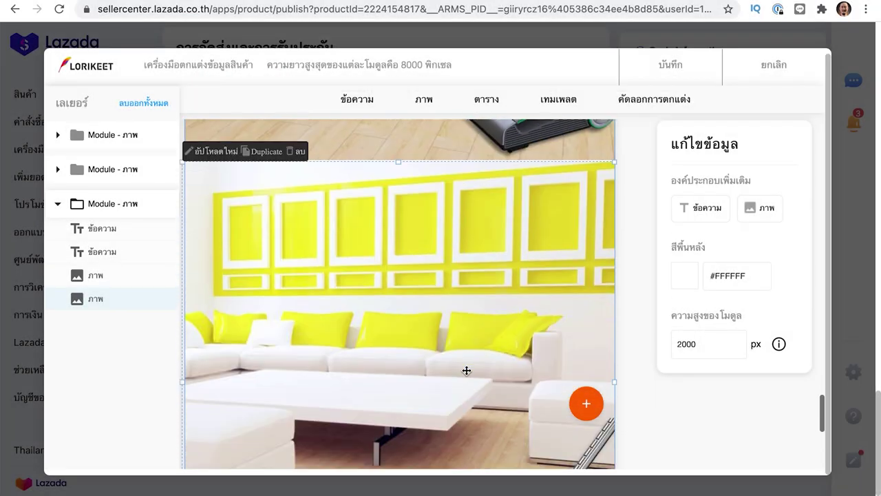
{"action": "scroll", "coordinate": [466, 370], "scroll_direction": "down", "scroll_amount": 5}
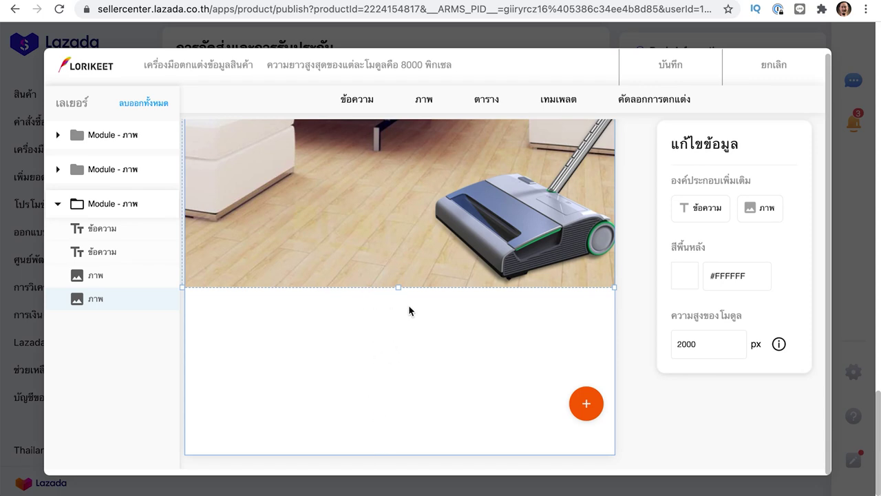
{"action": "double_click", "coordinate": [705, 343]}
{"action": "type", "text": "1690"}
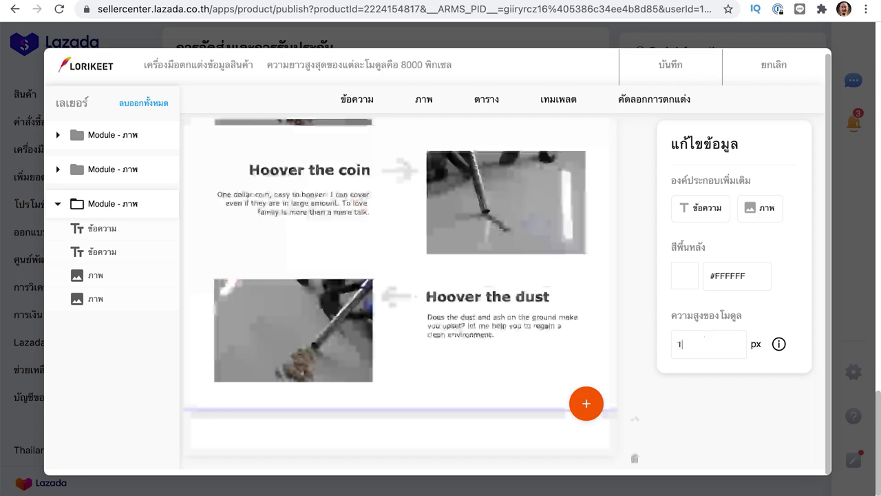
{"action": "scroll", "coordinate": [484, 442], "scroll_direction": "down", "scroll_amount": 3}
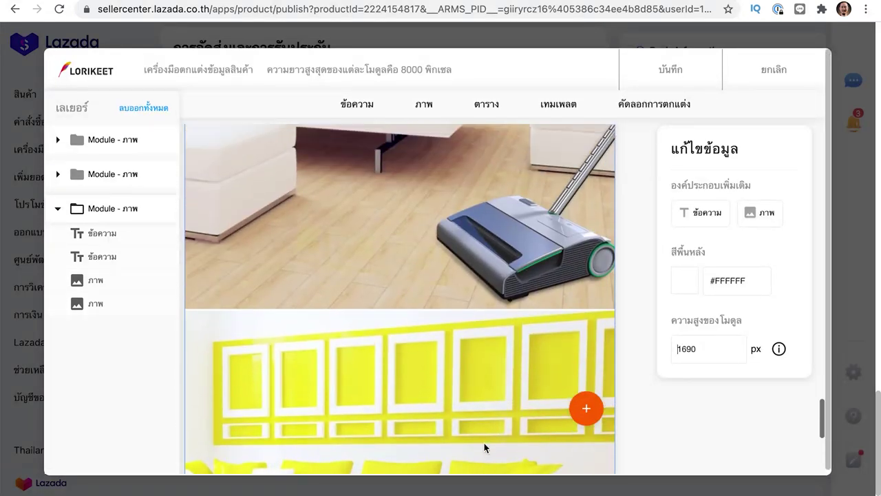
{"action": "scroll", "coordinate": [484, 443], "scroll_direction": "up", "scroll_amount": 3}
- Set the third module's height to 1710 px and check the gap beneath the duplicated image
{"action": "double_click", "coordinate": [713, 349]}
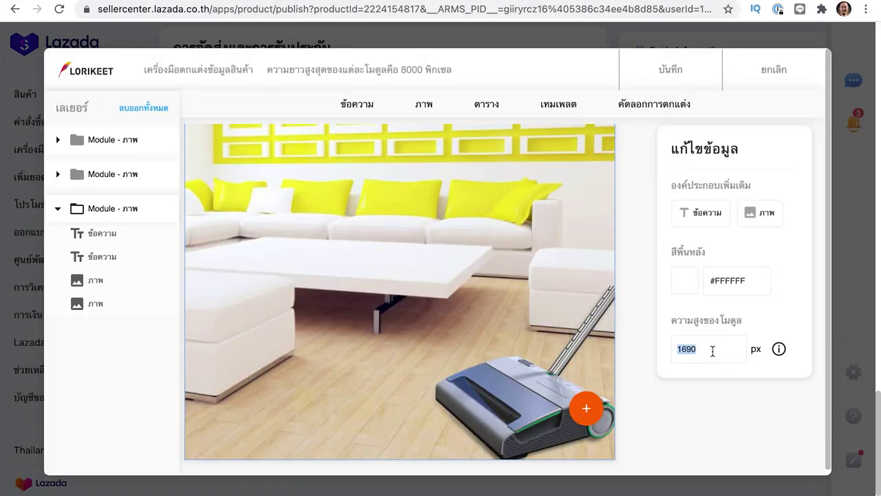
{"action": "type", "text": "171"}
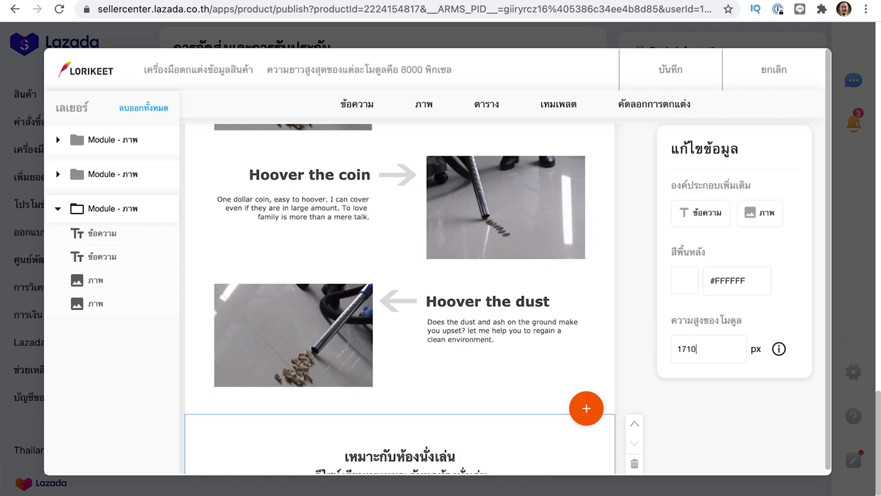
{"action": "scroll", "coordinate": [460, 332], "scroll_direction": "down", "scroll_amount": 5}
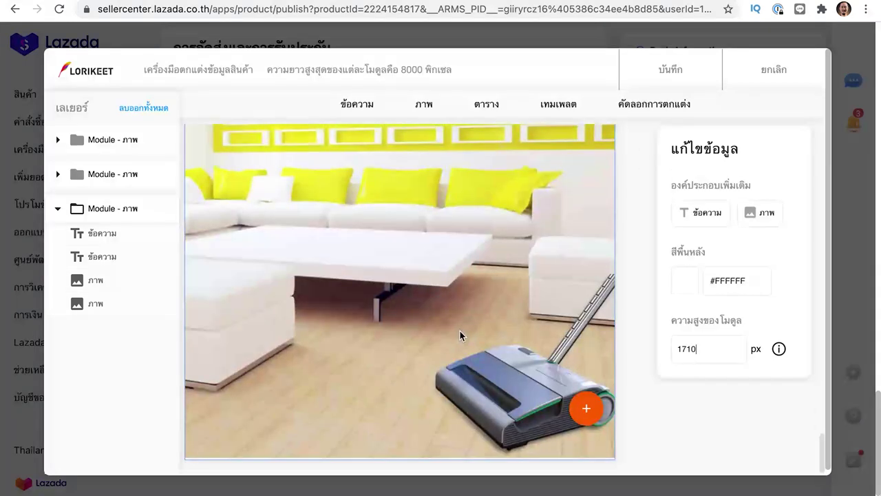
{"action": "scroll", "coordinate": [494, 318], "scroll_direction": "down", "scroll_amount": 4}
{"action": "scroll", "coordinate": [494, 318], "scroll_direction": "up", "scroll_amount": 5}
{"action": "scroll", "coordinate": [542, 420], "scroll_direction": "down", "scroll_amount": 2}
- Set the third module's height to 1705 px and check the fit below both living-room images
{"action": "key", "text": "BackSpace"}
{"action": "key", "text": "BackSpace"}
{"action": "type", "text": "05"}
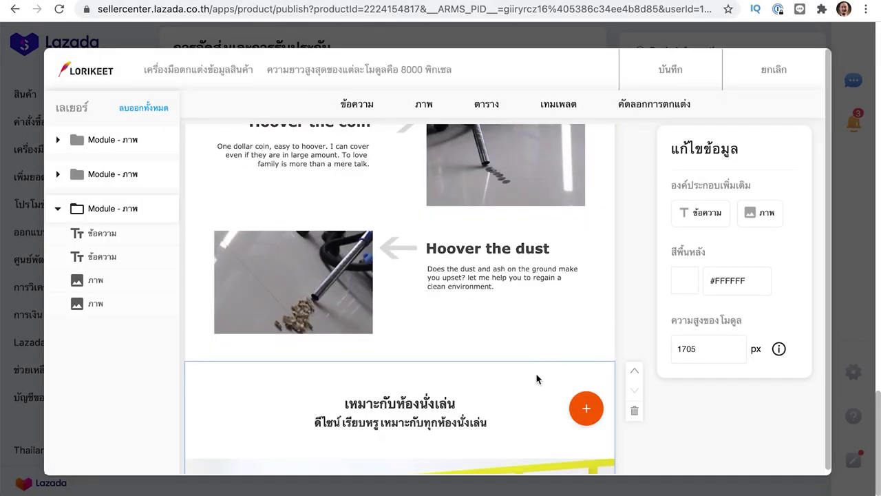
{"action": "scroll", "coordinate": [536, 379], "scroll_direction": "down", "scroll_amount": 5}
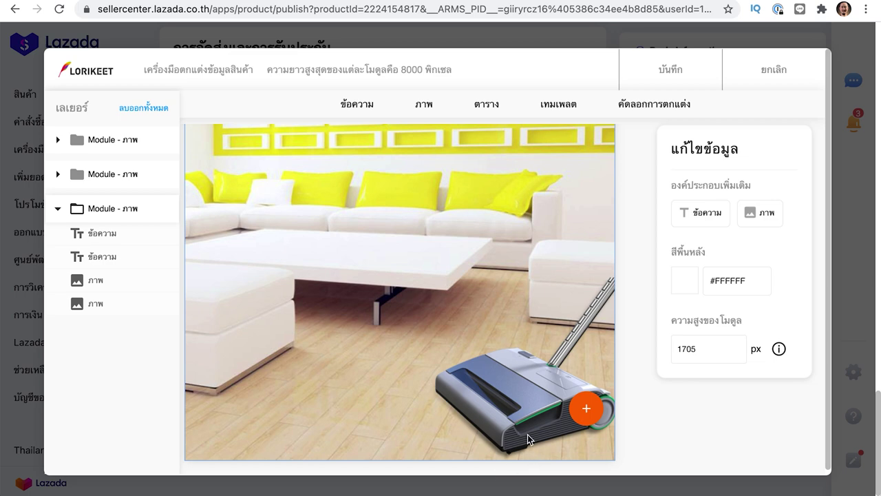
{"action": "scroll", "coordinate": [500, 350], "scroll_direction": "down", "scroll_amount": 3}
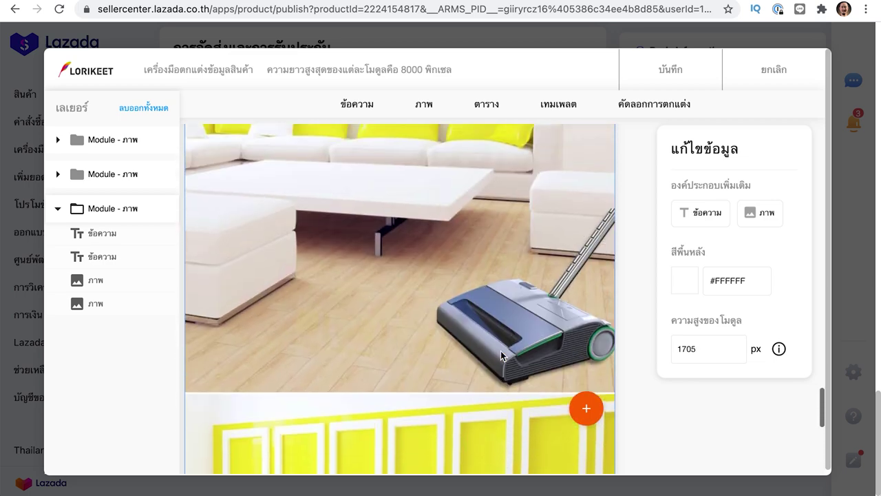
{"action": "scroll", "coordinate": [501, 351], "scroll_direction": "up", "scroll_amount": 5}
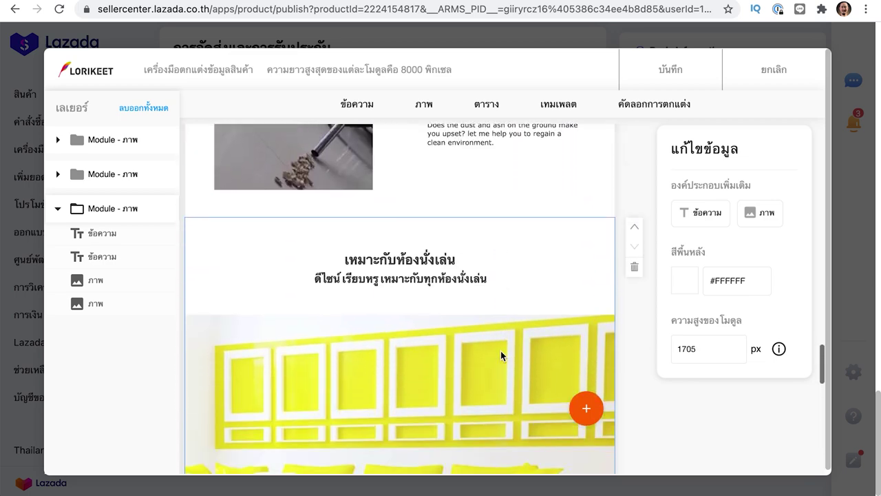
- Try purple #9013fe, dark green #417505, red and magenta #d002a7 as the third module's background, and return it to white
{"action": "left_click", "coordinate": [688, 284]}
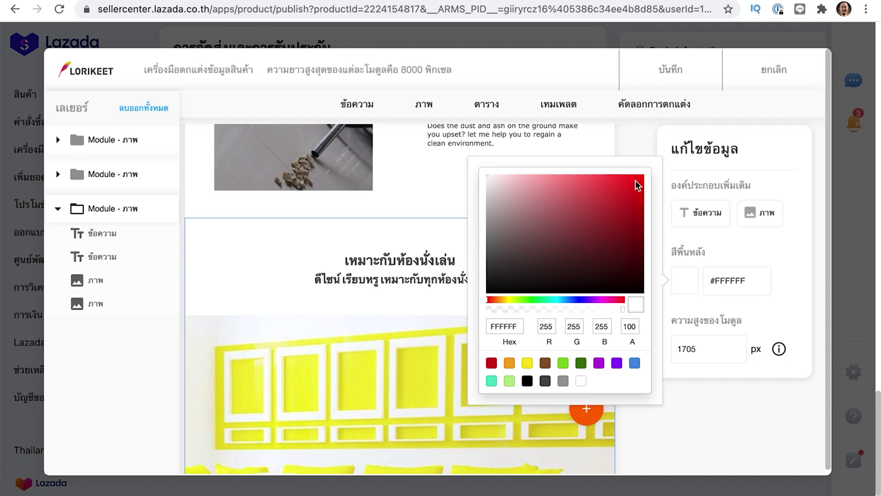
{"action": "left_click_drag", "start_coordinate": [489, 303], "coordinate": [508, 306]}
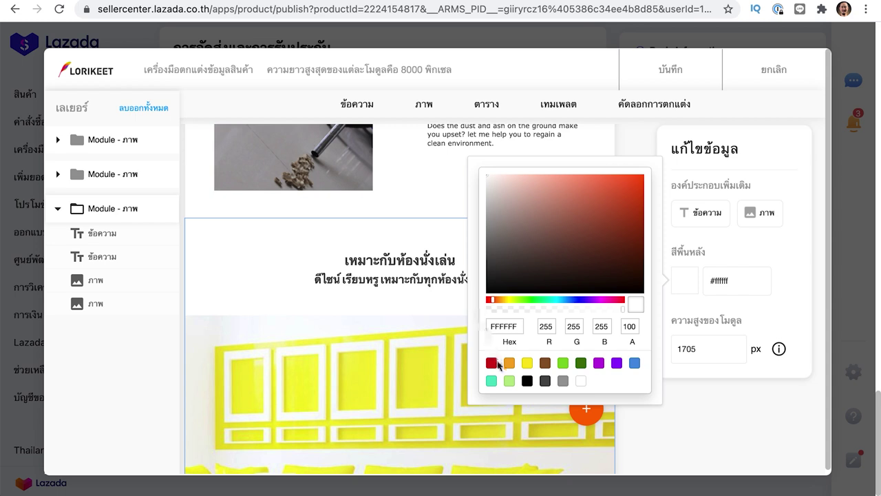
{"action": "left_click", "coordinate": [619, 363]}
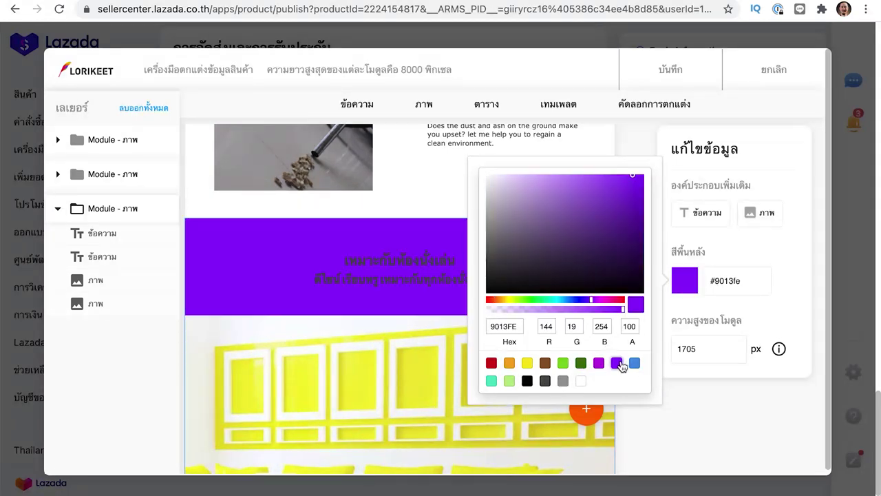
{"action": "left_click", "coordinate": [597, 363]}
{"action": "left_click", "coordinate": [581, 363]}
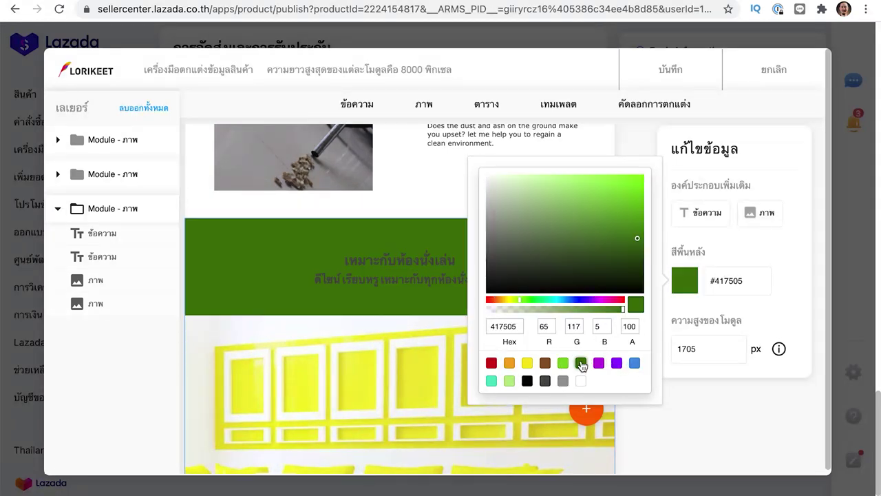
{"action": "left_click", "coordinate": [491, 363]}
{"action": "left_click", "coordinate": [494, 301]}
{"action": "left_click_drag", "start_coordinate": [503, 303], "coordinate": [571, 302]}
{"action": "left_click", "coordinate": [607, 301]}
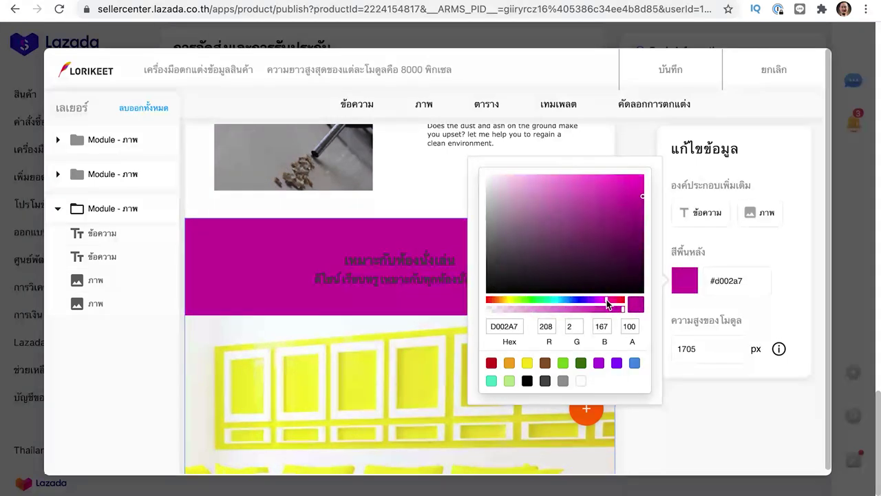
{"action": "left_click", "coordinate": [621, 301]}
{"action": "left_click", "coordinate": [582, 381]}
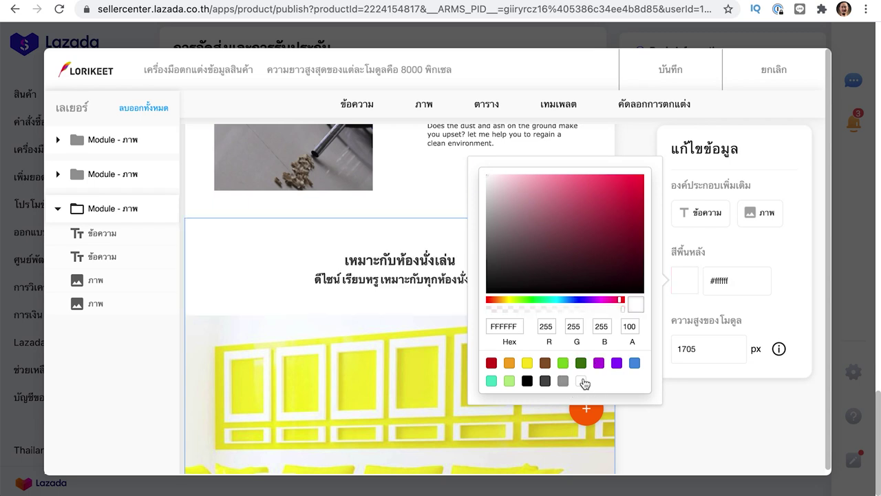
- Set the third module's background colour to light green #b8e986
{"action": "left_click", "coordinate": [491, 383]}
{"action": "left_click", "coordinate": [509, 382]}
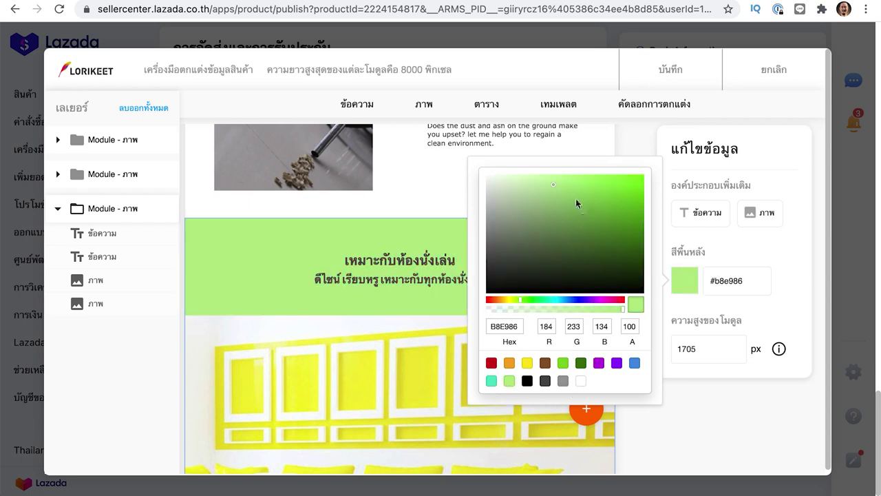
{"action": "left_click", "coordinate": [710, 407]}
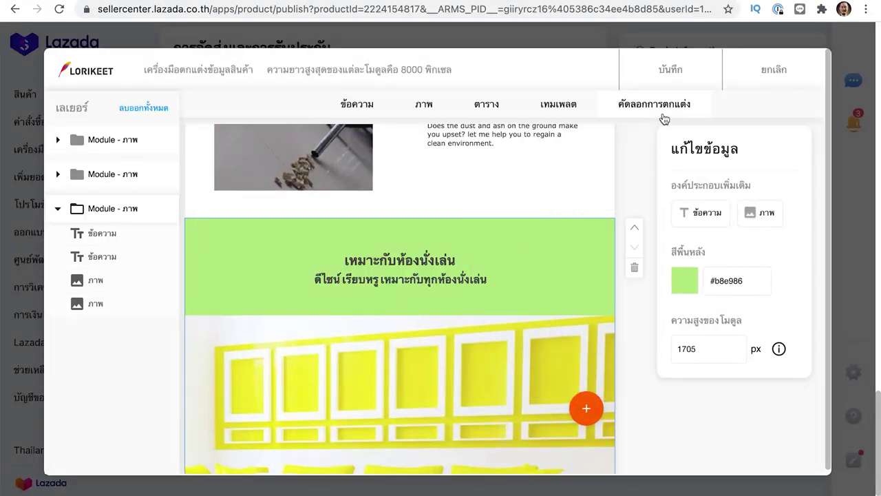
- Look over the third module's green heading area and both images, and save the decorated description
{"action": "left_click", "coordinate": [678, 74]}
{"action": "scroll", "coordinate": [496, 293], "scroll_direction": "down", "scroll_amount": 4}
{"action": "scroll", "coordinate": [496, 292], "scroll_direction": "up", "scroll_amount": 1}
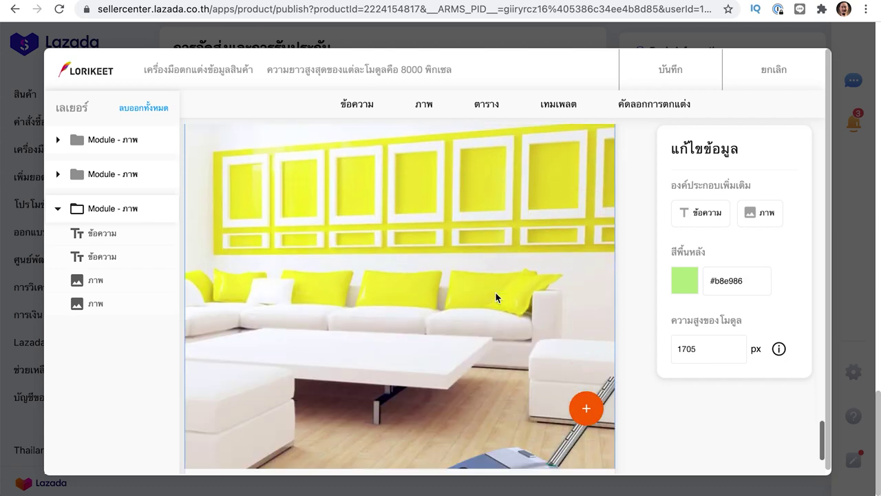
{"action": "scroll", "coordinate": [496, 293], "scroll_direction": "down", "scroll_amount": 1}
{"action": "scroll", "coordinate": [496, 293], "scroll_direction": "up", "scroll_amount": 2}
{"action": "scroll", "coordinate": [496, 293], "scroll_direction": "up", "scroll_amount": 2}
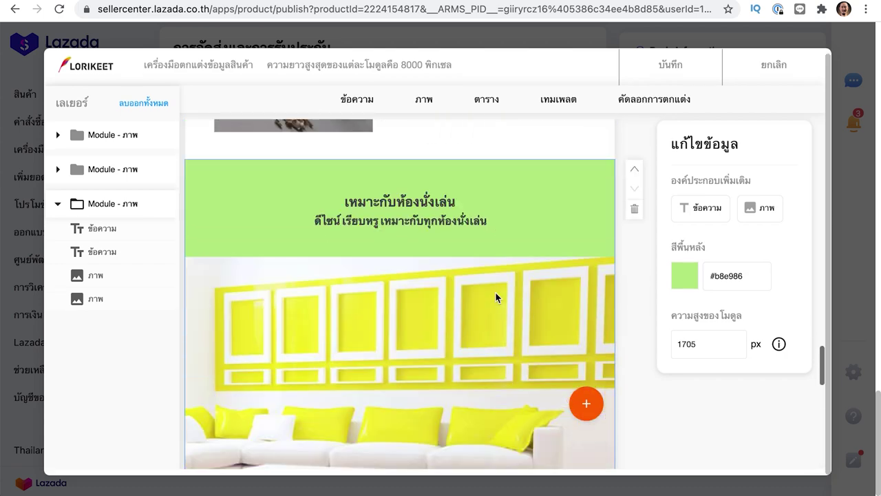
{"action": "scroll", "coordinate": [496, 293], "scroll_direction": "down", "scroll_amount": 1}
{"action": "scroll", "coordinate": [496, 293], "scroll_direction": "up", "scroll_amount": 1}
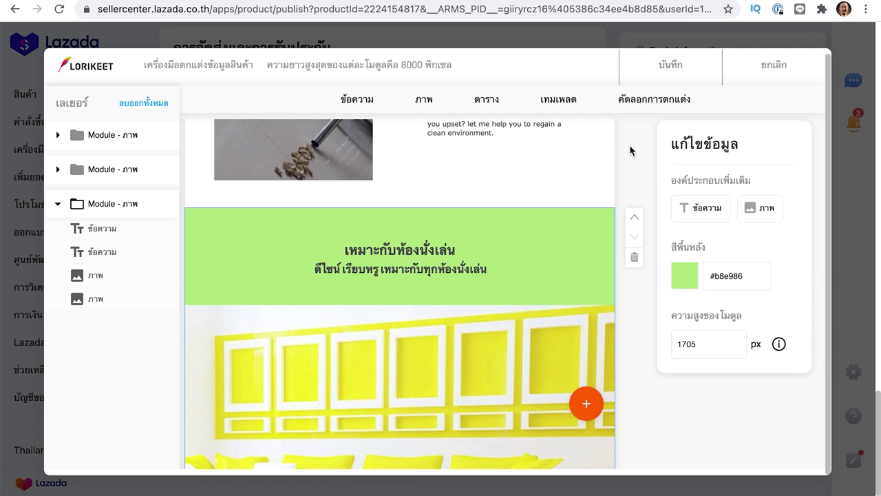
{"action": "left_click", "coordinate": [672, 68]}
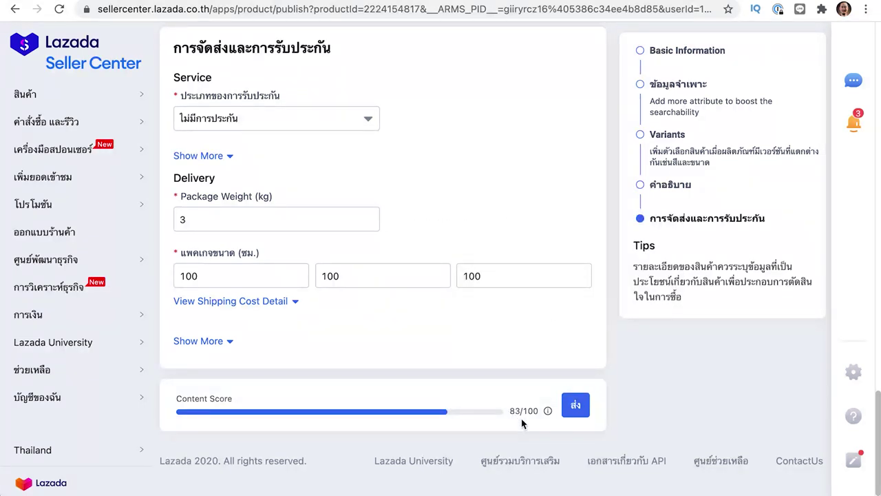
- Check the preview of the decorated long description on the product form
{"action": "scroll", "coordinate": [521, 423], "scroll_direction": "up", "scroll_amount": 5}
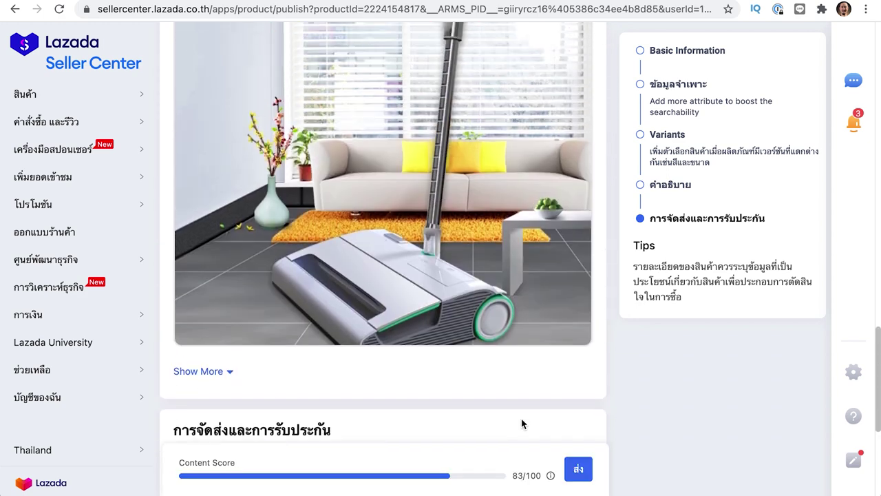
{"action": "scroll", "coordinate": [506, 372], "scroll_direction": "down", "scroll_amount": 3}
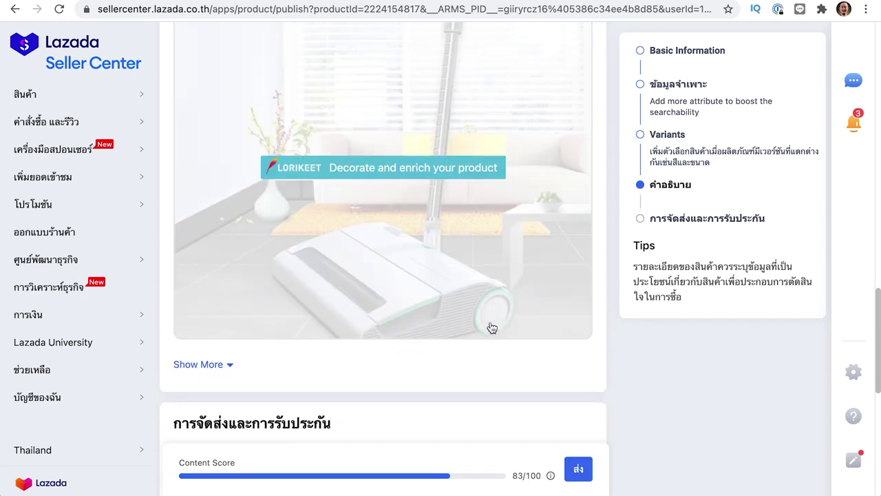
{"action": "scroll", "coordinate": [466, 333], "scroll_direction": "up", "scroll_amount": 1}
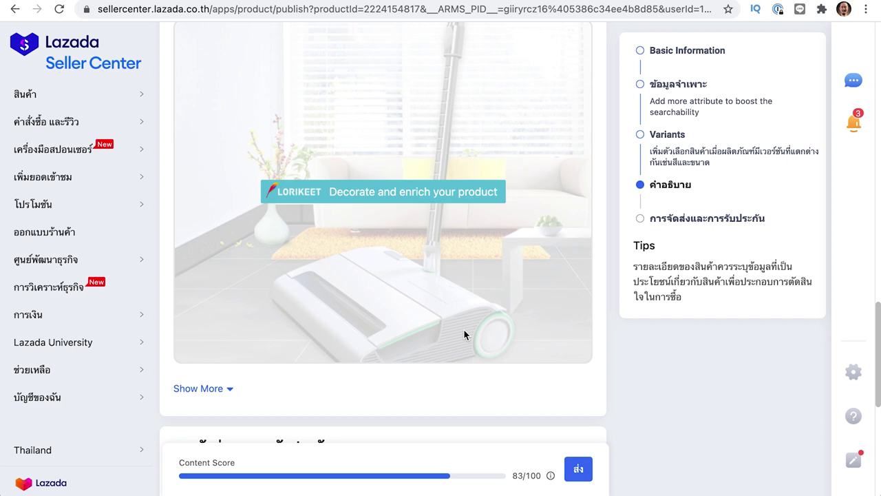
- Reopen the long description in the Lorikeet editor and look over its existing modules
{"action": "scroll", "coordinate": [365, 194], "scroll_direction": "up", "scroll_amount": 2}
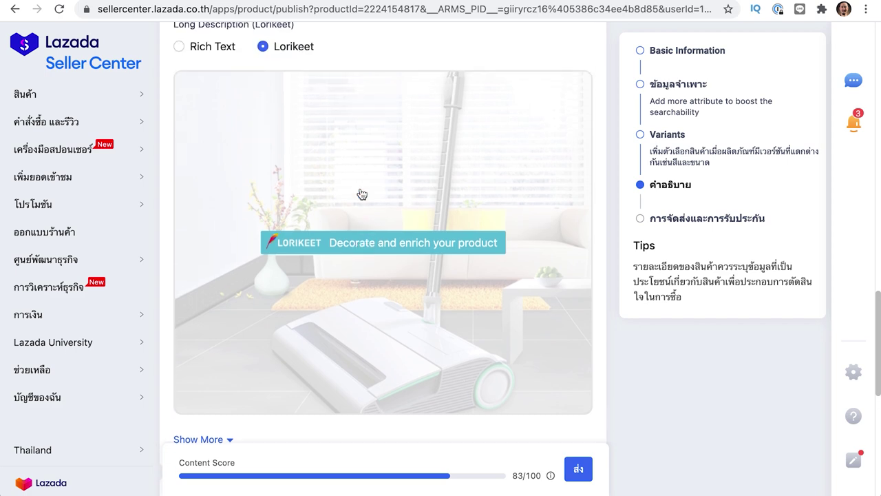
{"action": "left_click", "coordinate": [364, 241]}
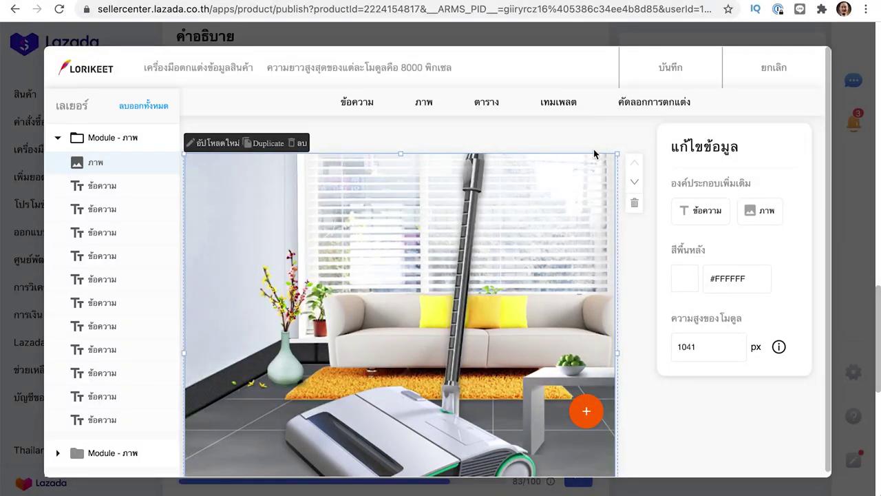
{"action": "scroll", "coordinate": [595, 302], "scroll_direction": "down", "scroll_amount": 10}
{"action": "scroll", "coordinate": [596, 307], "scroll_direction": "down", "scroll_amount": 15}
{"action": "scroll", "coordinate": [596, 307], "scroll_direction": "up", "scroll_amount": 3}
{"action": "scroll", "coordinate": [596, 307], "scroll_direction": "up", "scroll_amount": 12}
- Delete the large vacuum cleaner image and all three existing modules to leave an empty canvas
{"action": "left_click", "coordinate": [302, 143]}
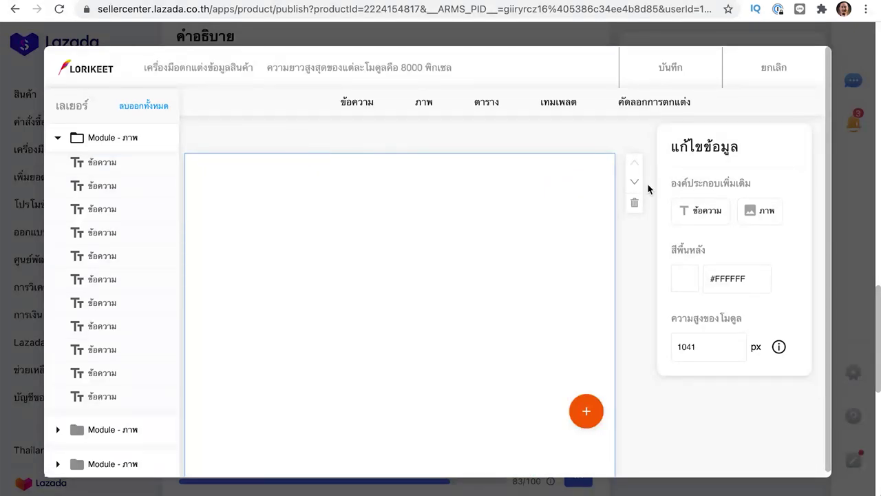
{"action": "left_click", "coordinate": [635, 205]}
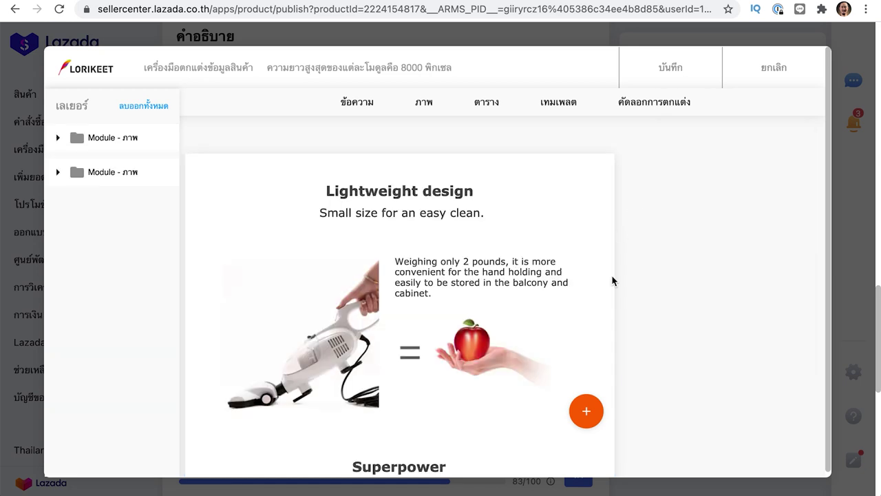
{"action": "right_click", "coordinate": [636, 230]}
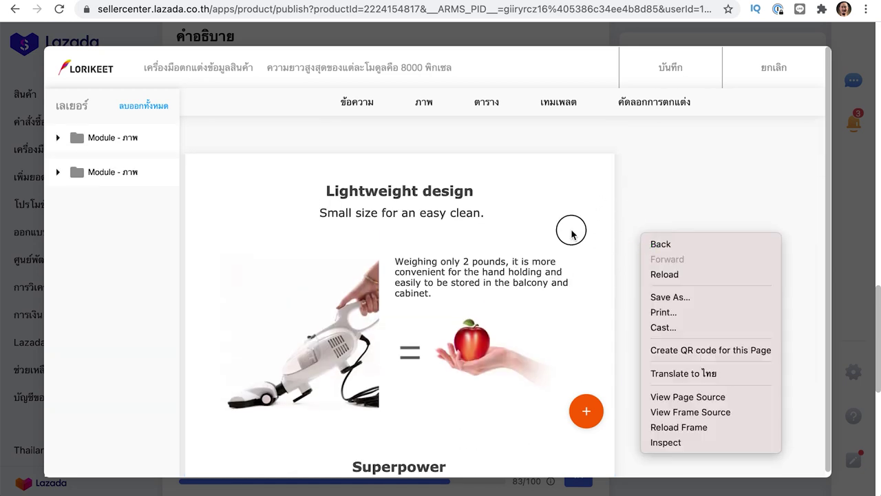
{"action": "left_click", "coordinate": [571, 231]}
{"action": "left_click", "coordinate": [571, 235]}
{"action": "left_click", "coordinate": [633, 204]}
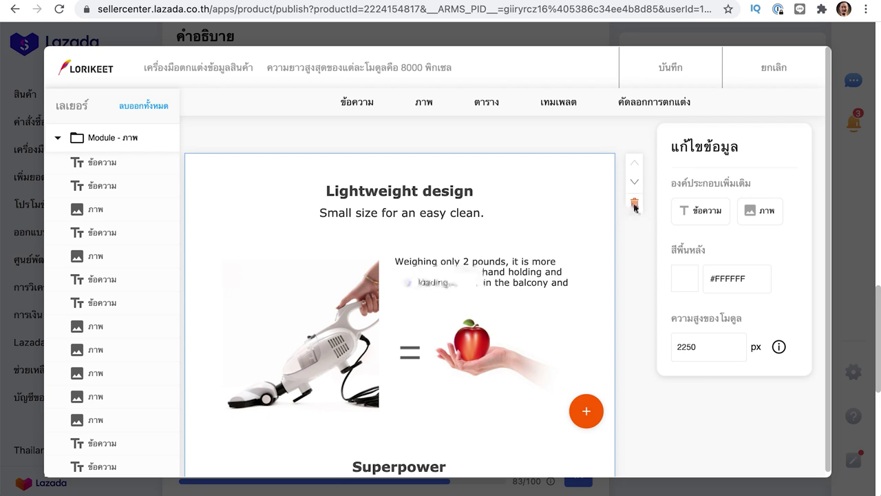
{"action": "left_click", "coordinate": [551, 212]}
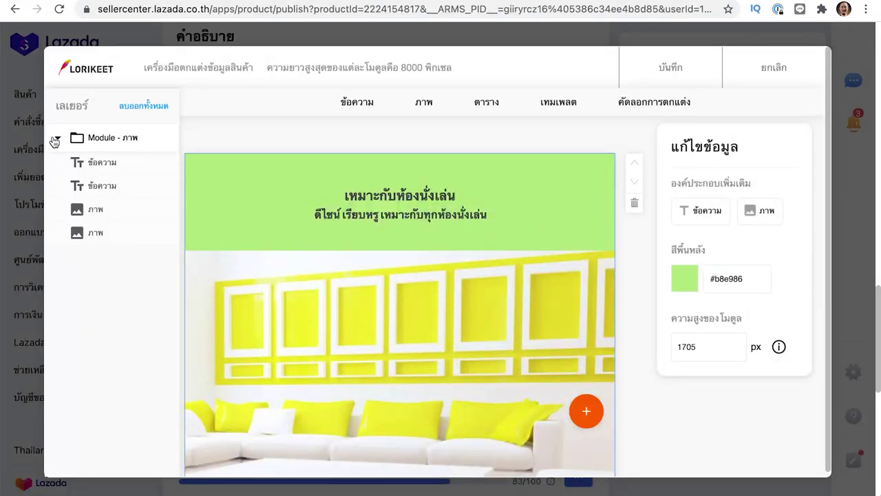
{"action": "scroll", "coordinate": [150, 145], "scroll_direction": "down", "scroll_amount": 1}
{"action": "left_click", "coordinate": [634, 171]}
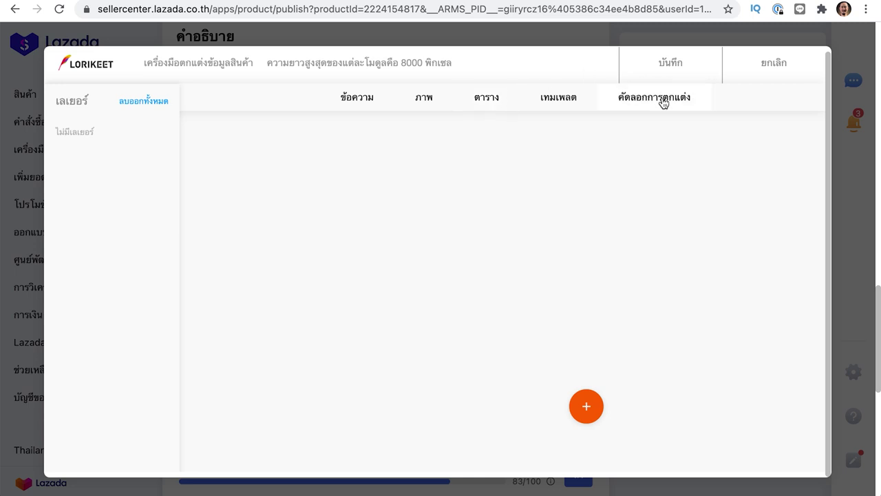
- Add the Text module with a headline, sub-headline and two paragraphs to the empty description
{"action": "scroll", "coordinate": [475, 311], "scroll_direction": "up", "scroll_amount": 2}
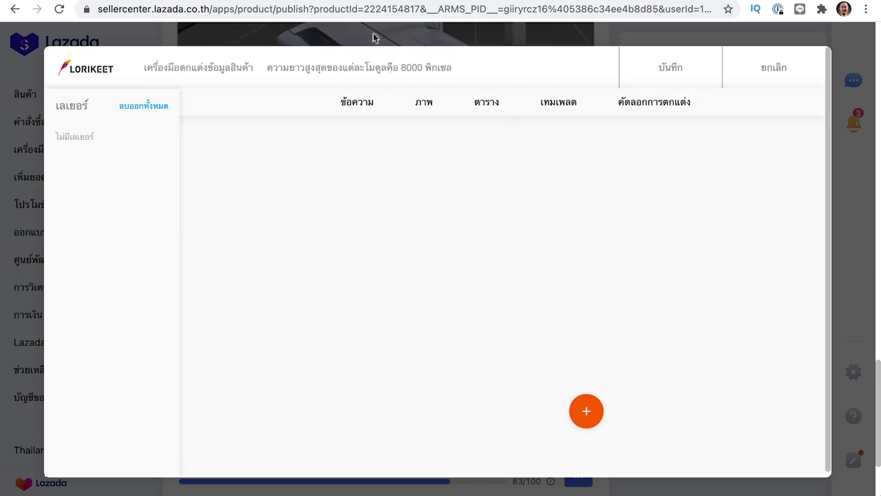
{"action": "left_click_drag", "start_coordinate": [269, 69], "coordinate": [457, 73]}
{"action": "left_click", "coordinate": [475, 75]}
{"action": "left_click", "coordinate": [358, 107]}
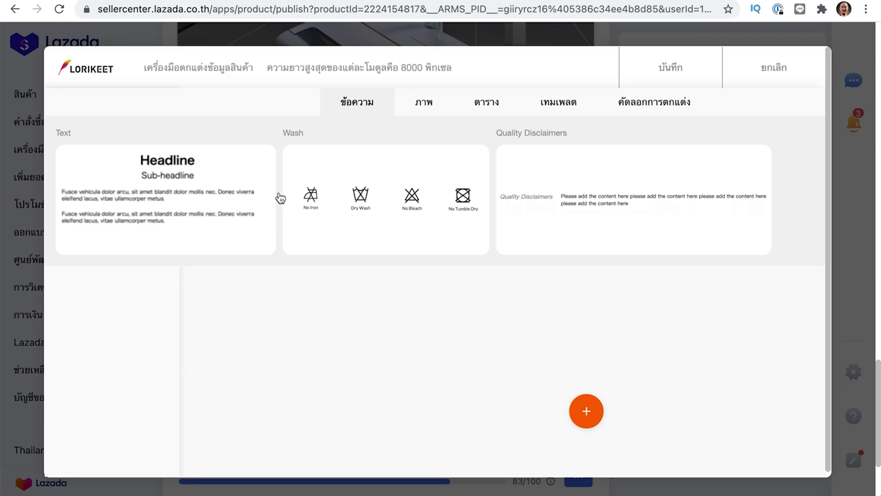
{"action": "scroll", "coordinate": [549, 303], "scroll_direction": "down", "scroll_amount": 1}
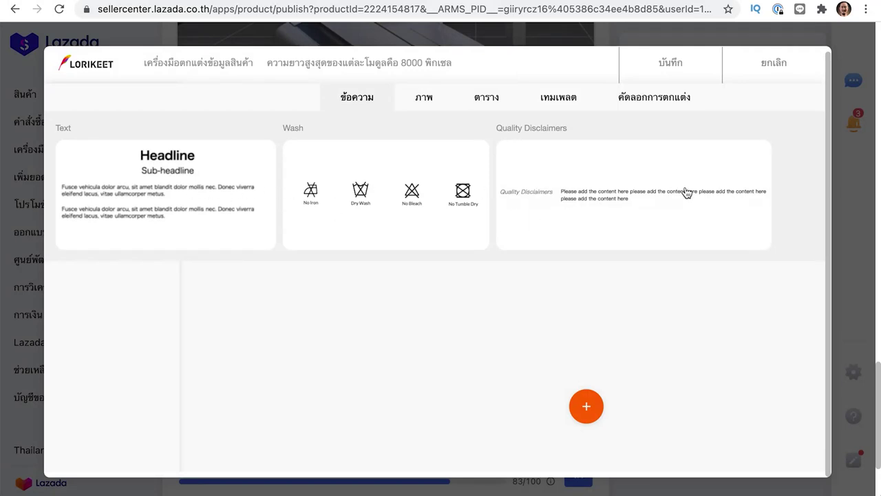
{"action": "left_click", "coordinate": [178, 208]}
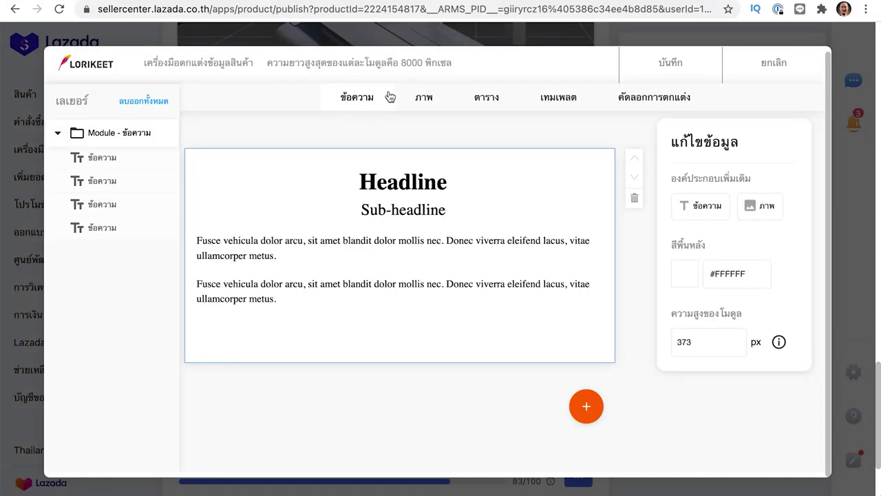
- Add the Brand image module to the description
{"action": "left_click", "coordinate": [427, 98]}
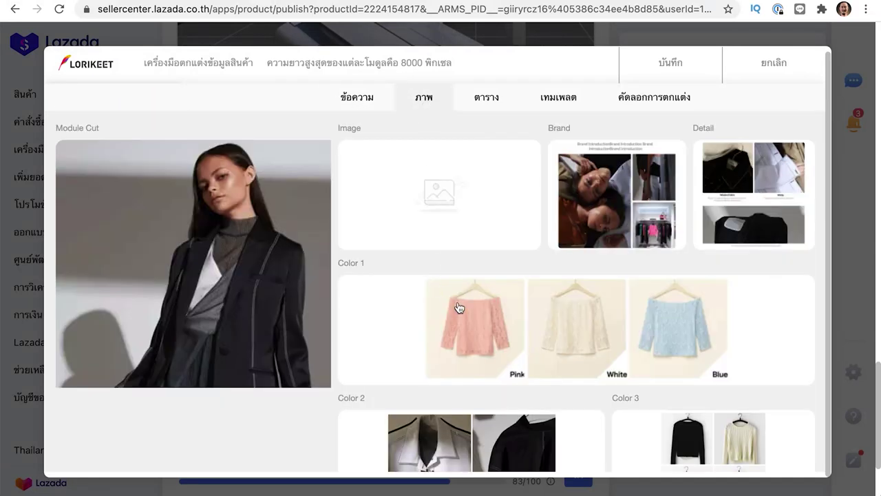
{"action": "scroll", "coordinate": [458, 305], "scroll_direction": "down", "scroll_amount": 3}
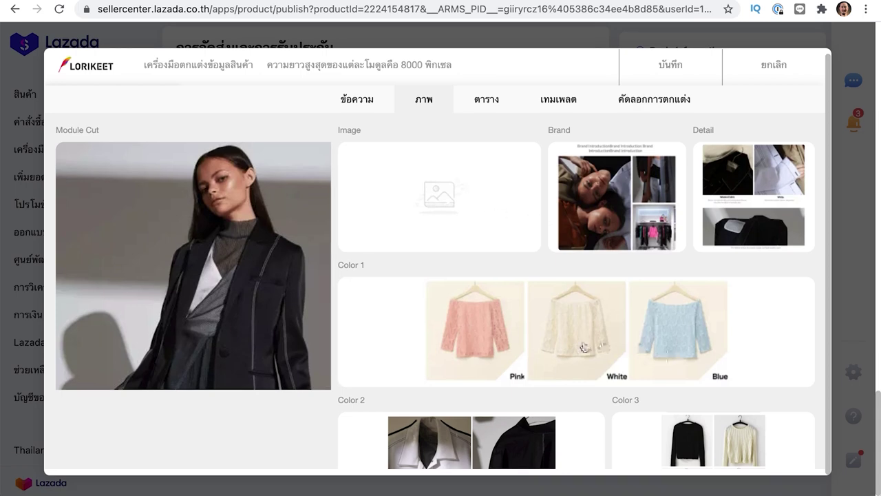
{"action": "left_click", "coordinate": [622, 200]}
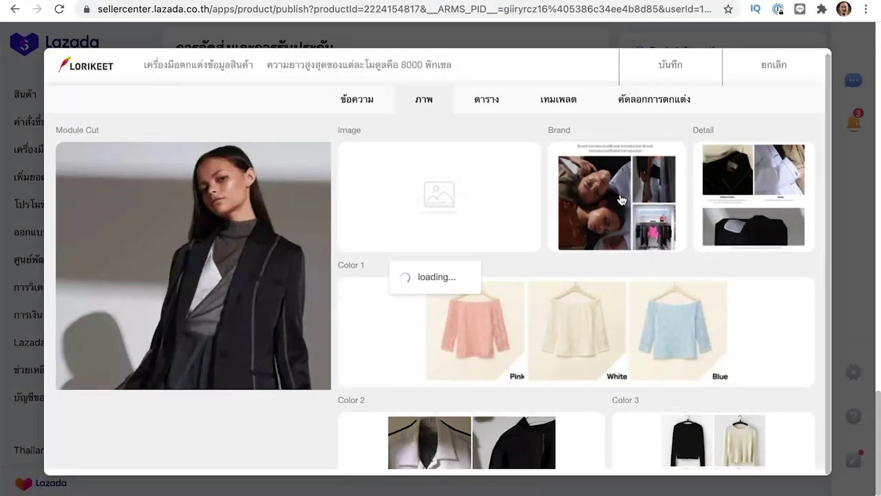